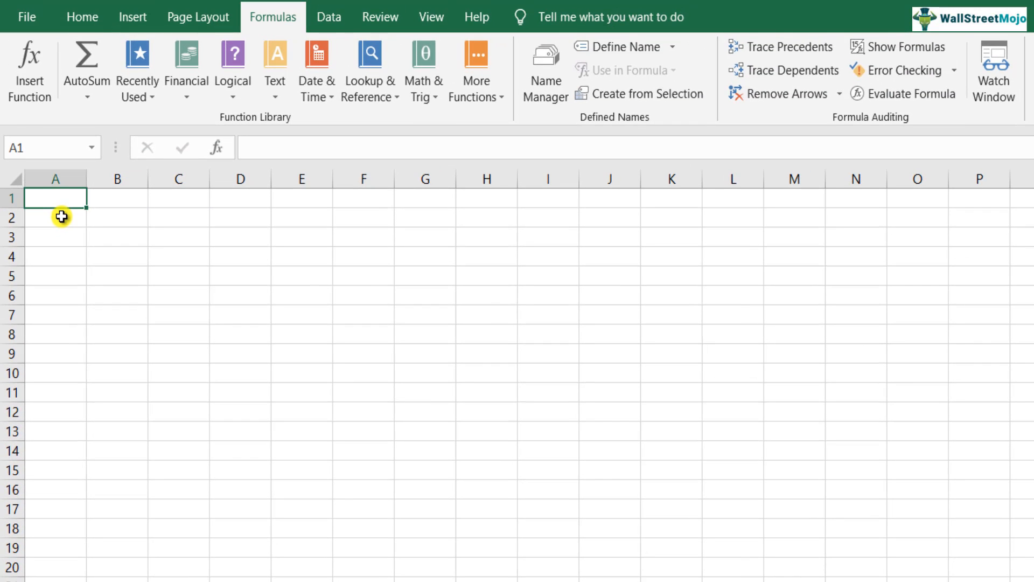
Step: Enter the text "Finding a Corresponding" in cell A2
click(61, 216)
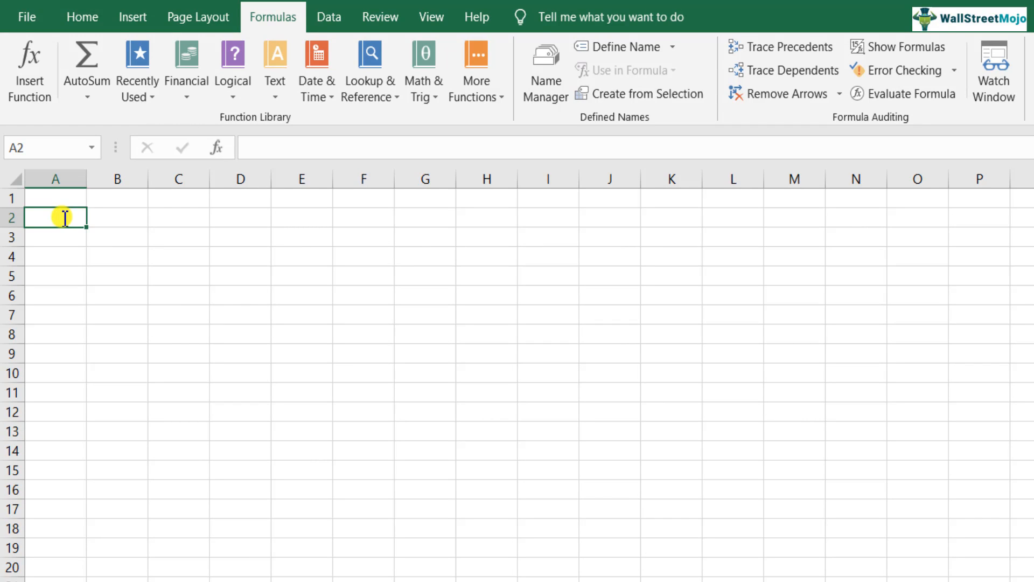
text(Finding a)
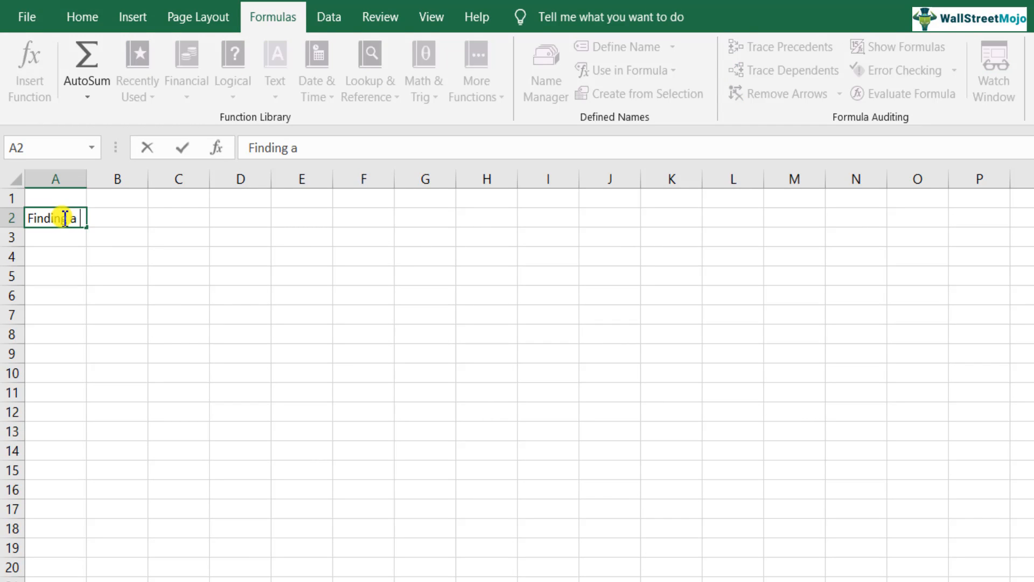
text( COrres)
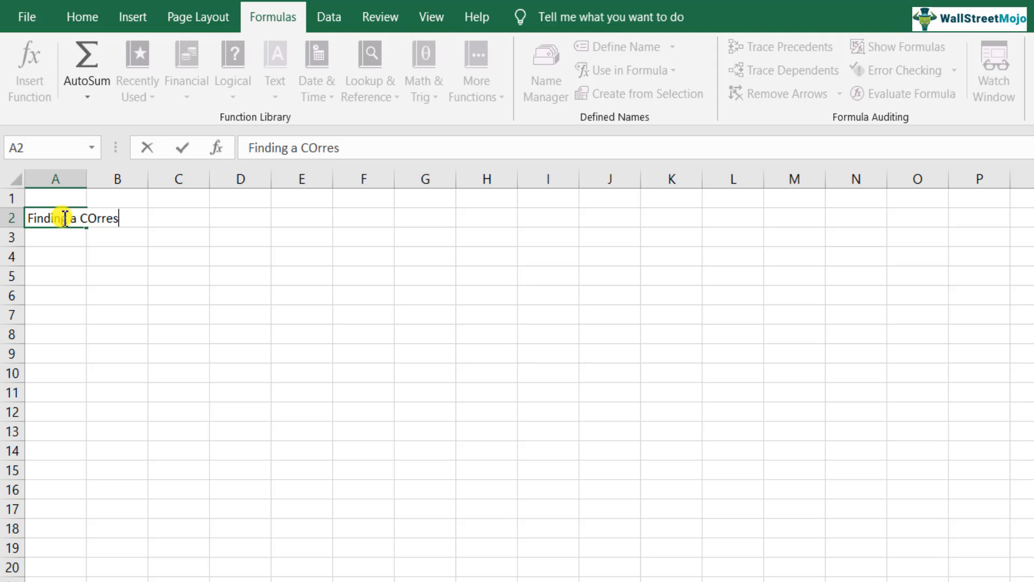
text(pondi)
key(BackSpace)
key(BackSpace)
key(BackSpace)
key(BackSpace)
key(BackSpace)
key(BackSpace)
key(BackSpace)
key(BackSpace)
key(BackSpace)
key(BackSpace)
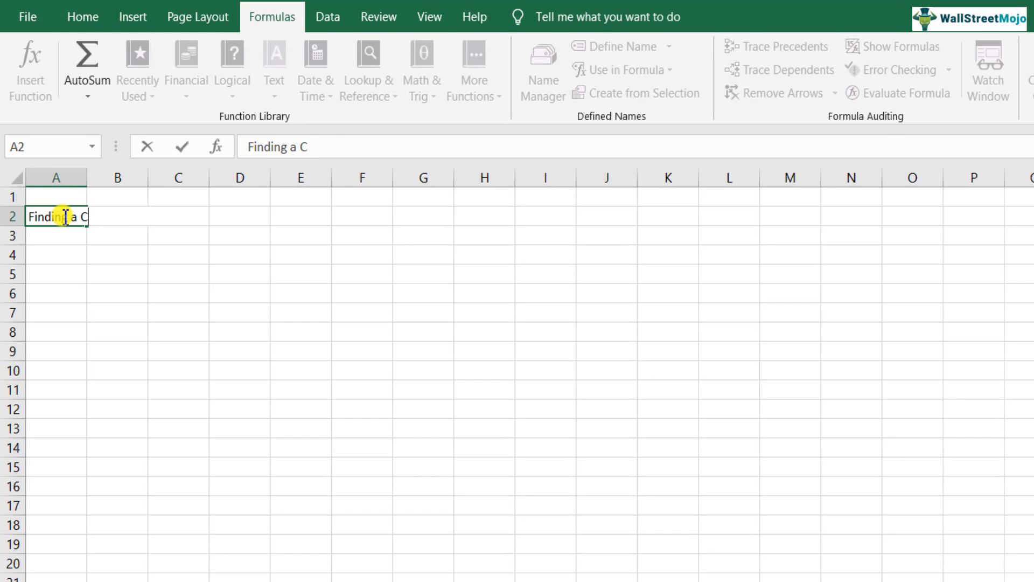
text(orresponding)
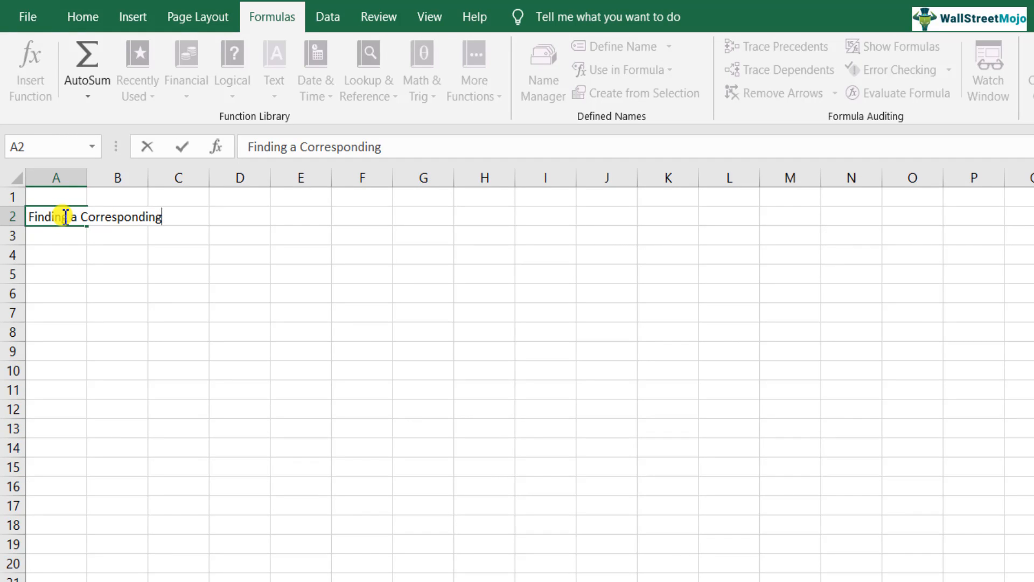
key(Return)
Step: Extend the text in cell A2 so that it reads "Finding a Corresponding item"
click(63, 216)
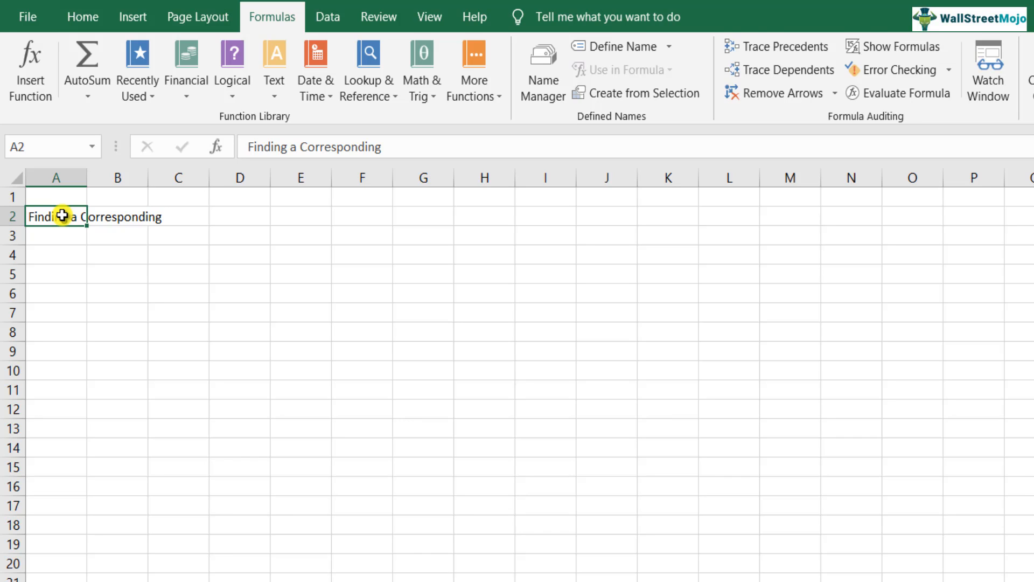
key(F2)
text(ite)
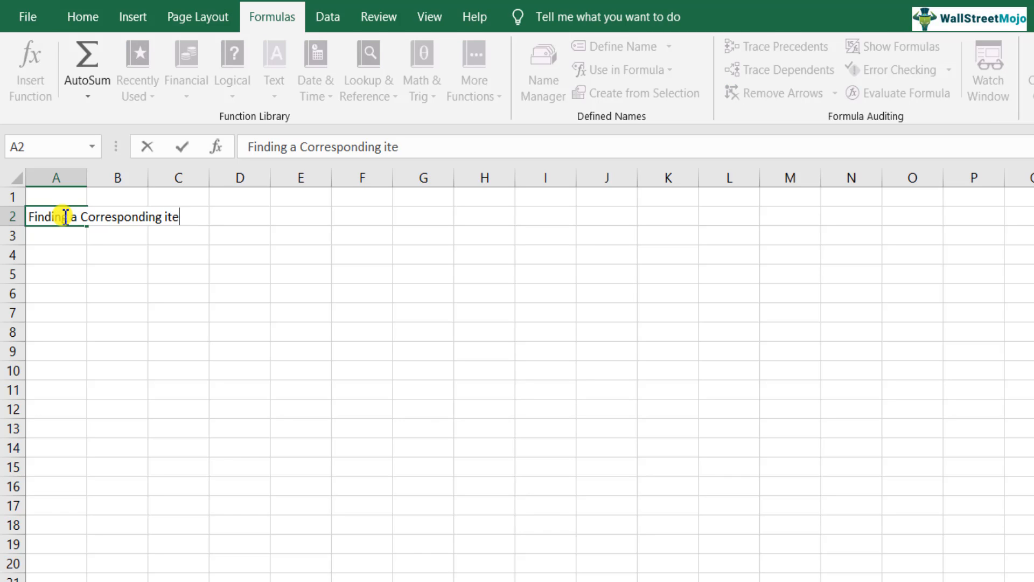
text(m)
key(Return)
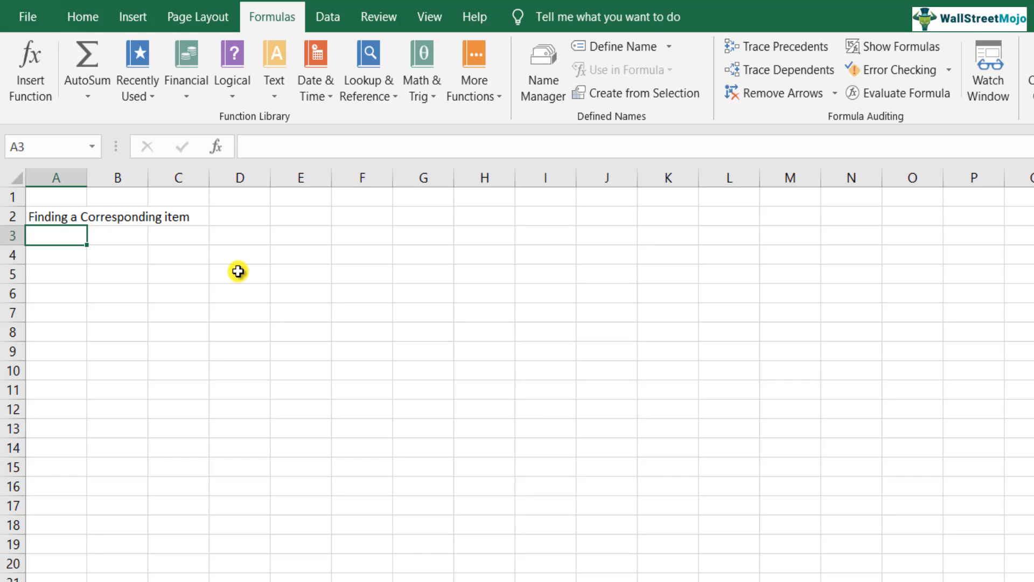
Step: Enter "Finding the last item in your data" in cell A3 and fit column A's width to its contents
text(Finding th)
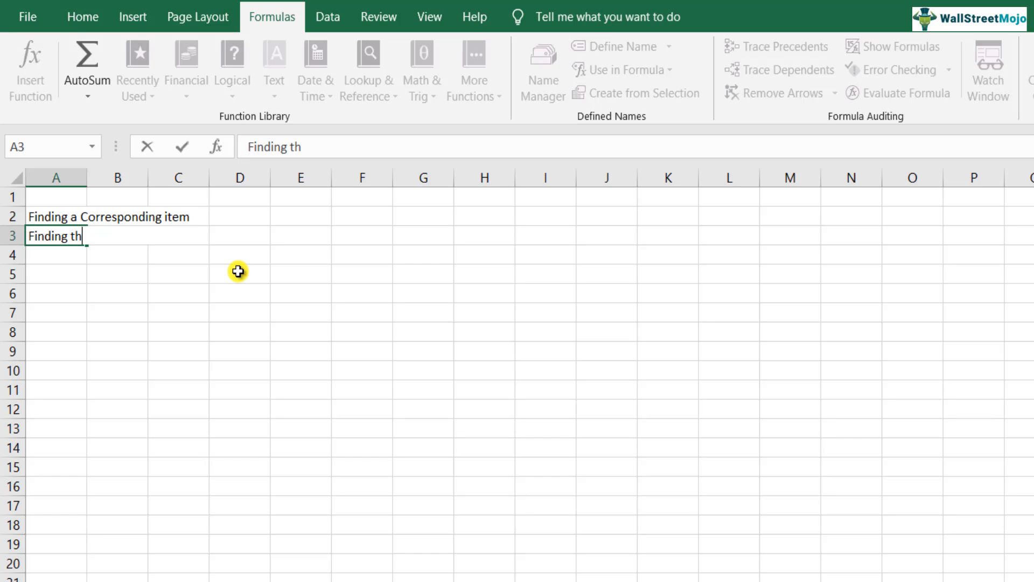
text(e last i)
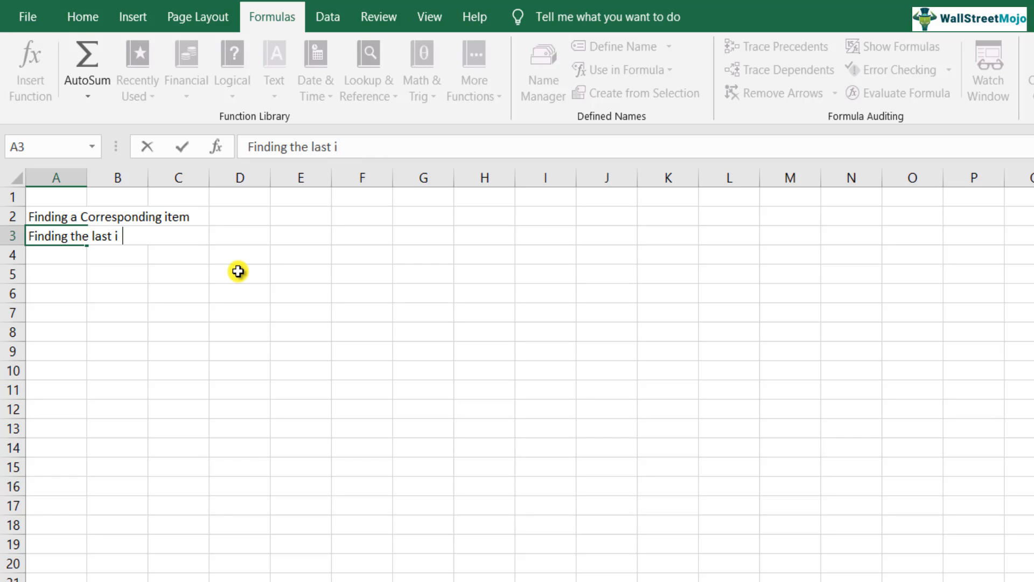
text(tem in your data)
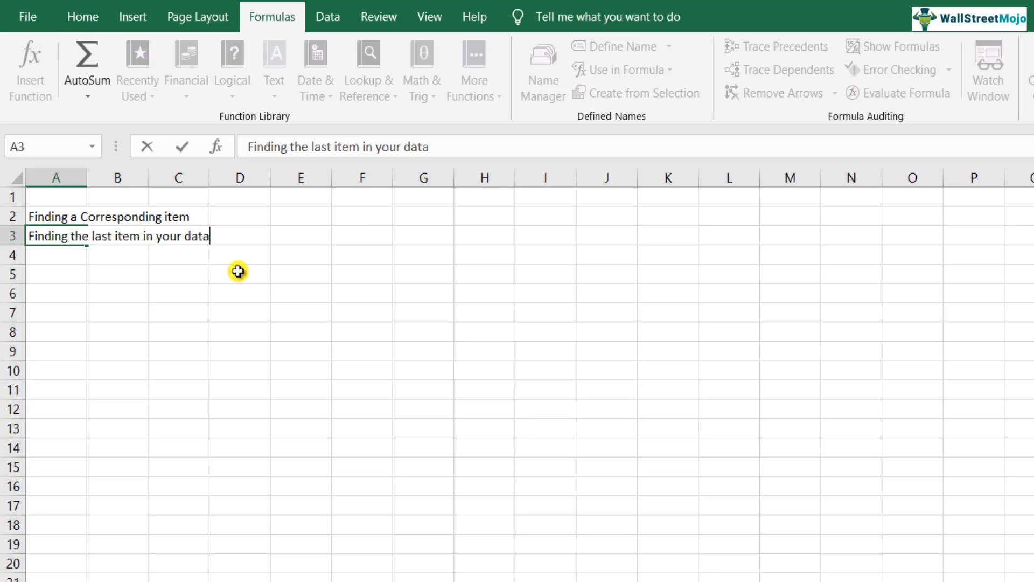
key(ctrl+Return)
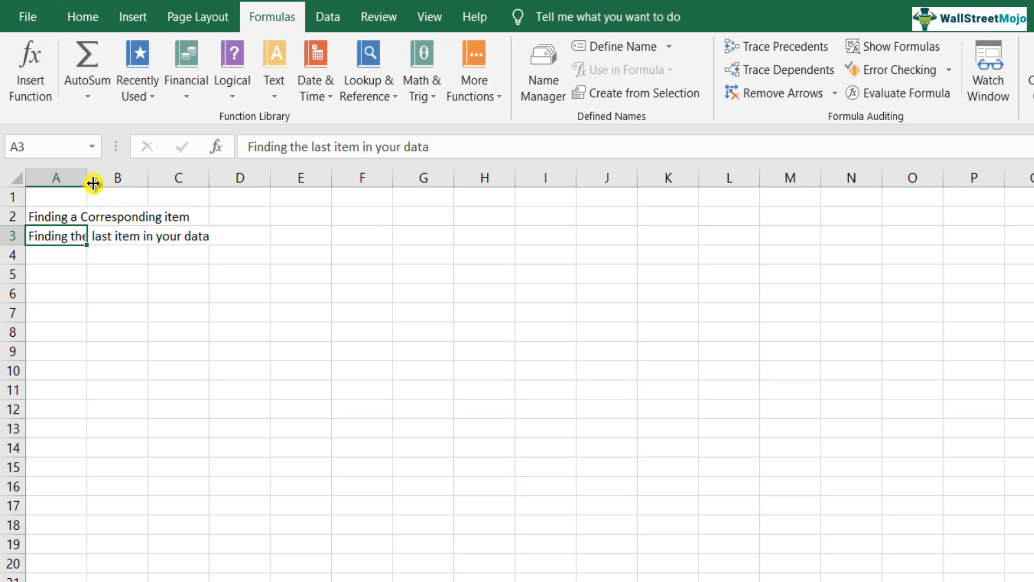
drag(90, 178, 90, 178)
double_click(90, 178)
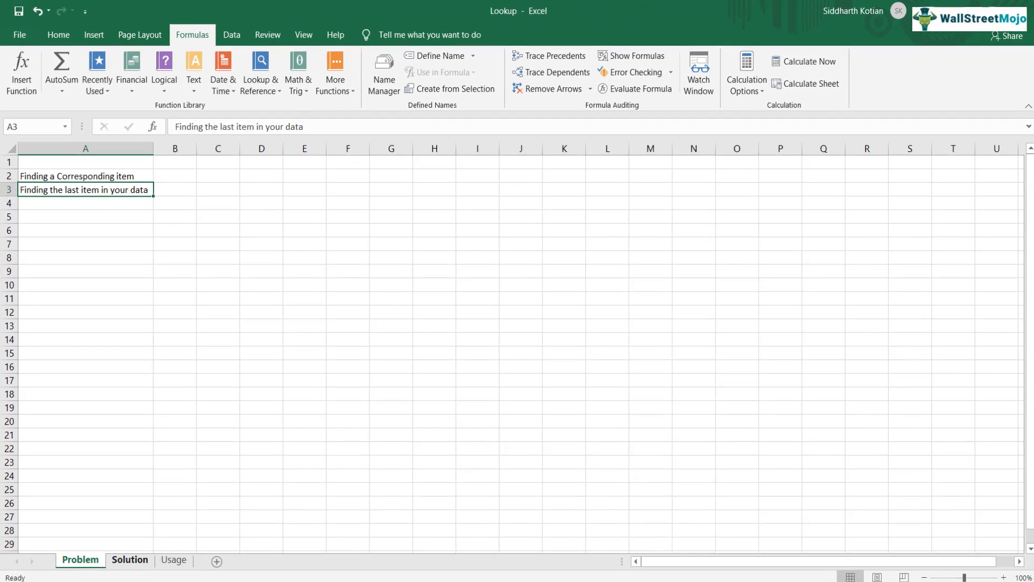
Step: On the Solution sheet, begin a LOOKUP formula in cell G2 with F2 as the lookup value
click(128, 560)
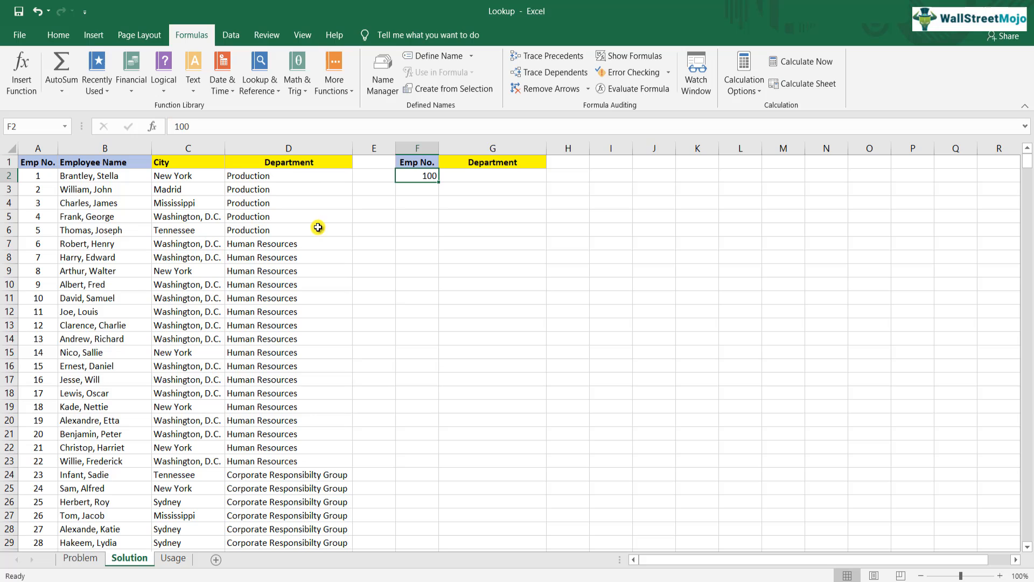
key(Right)
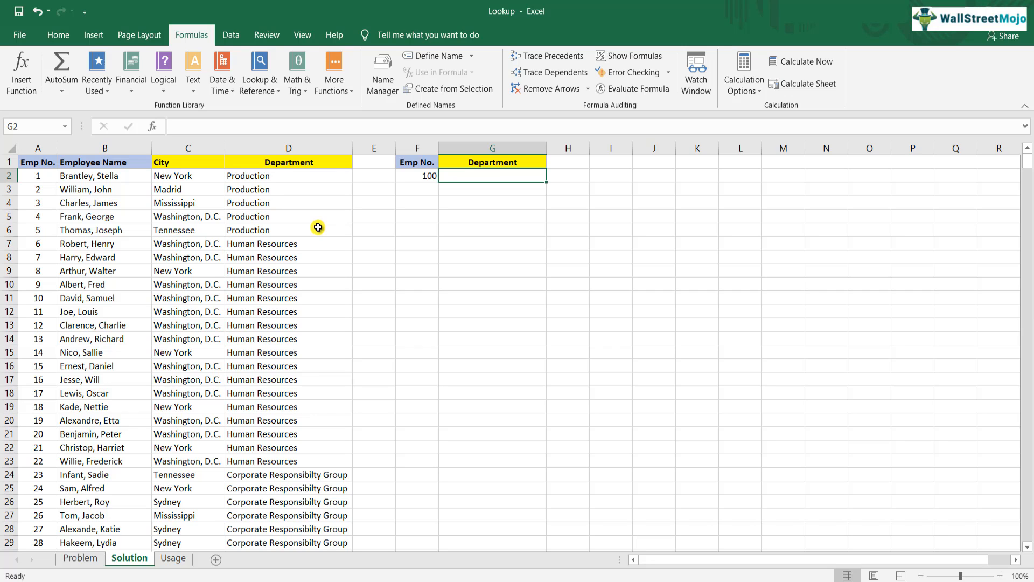
text(=loo)
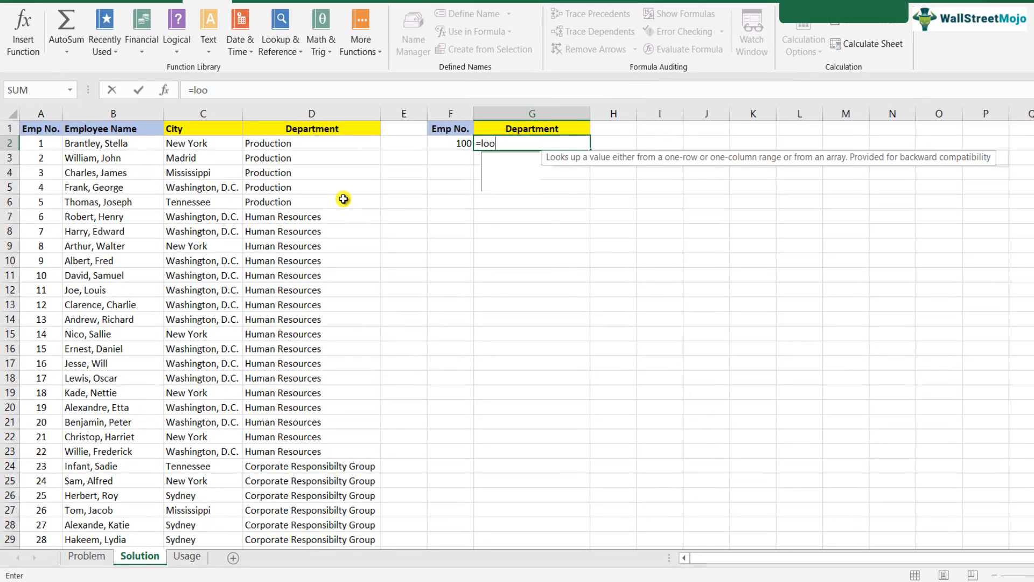
text(k)
key(Tab)
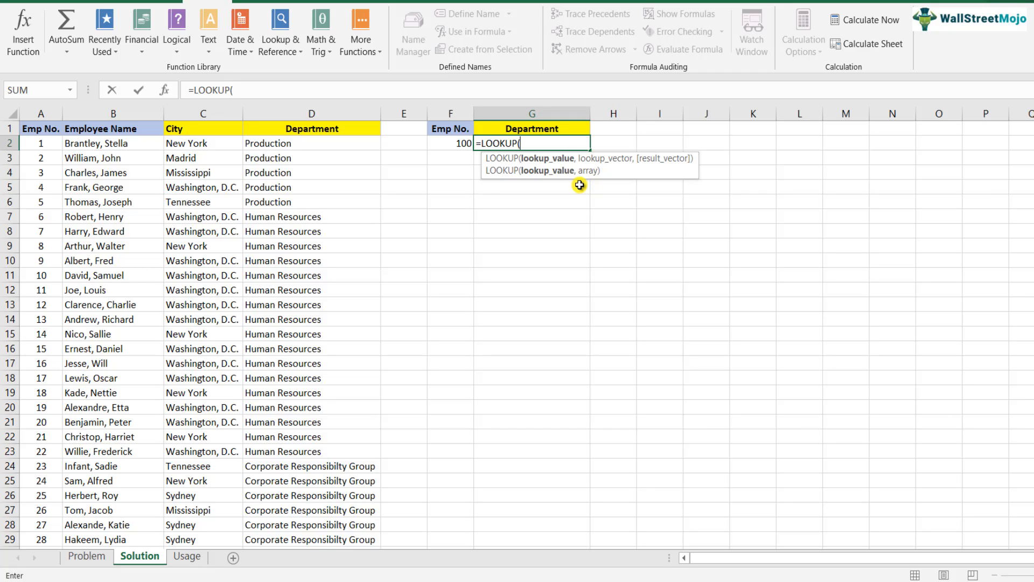
key(Left)
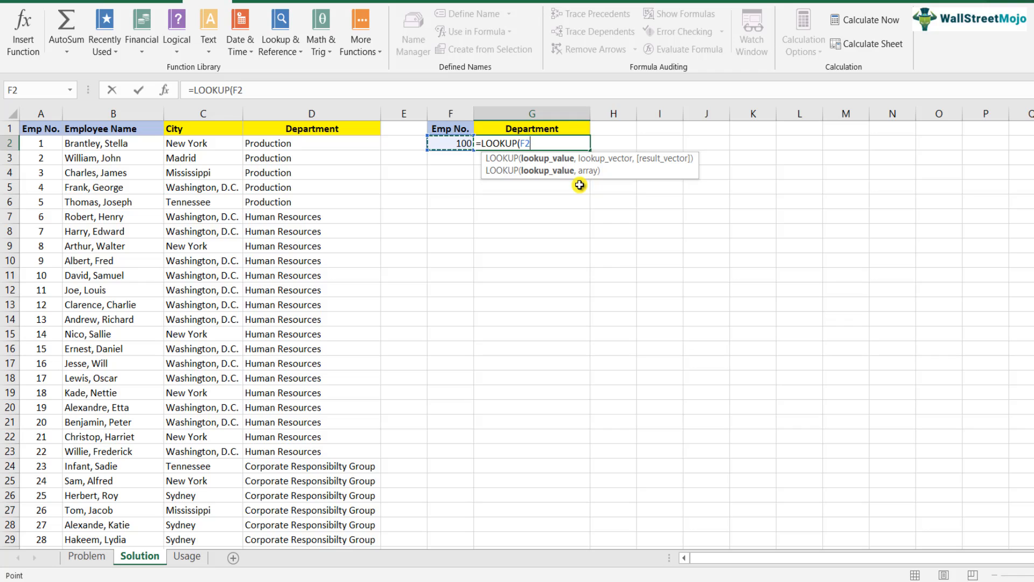
text(,)
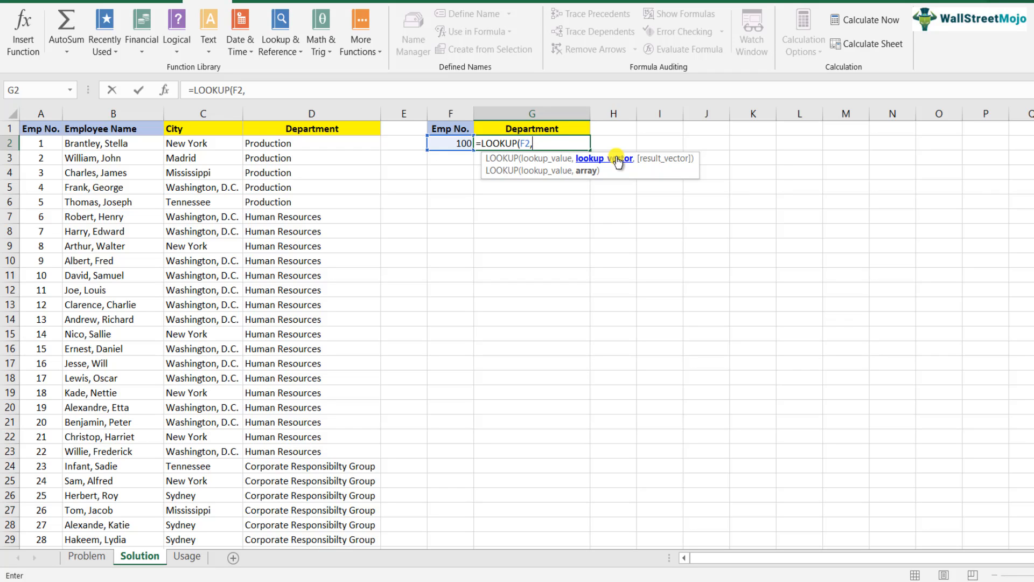
Step: Complete the G2 formula with absolute column $A:$A as the lookup vector and $D:$D as the result vector
click(45, 116)
key(F4)
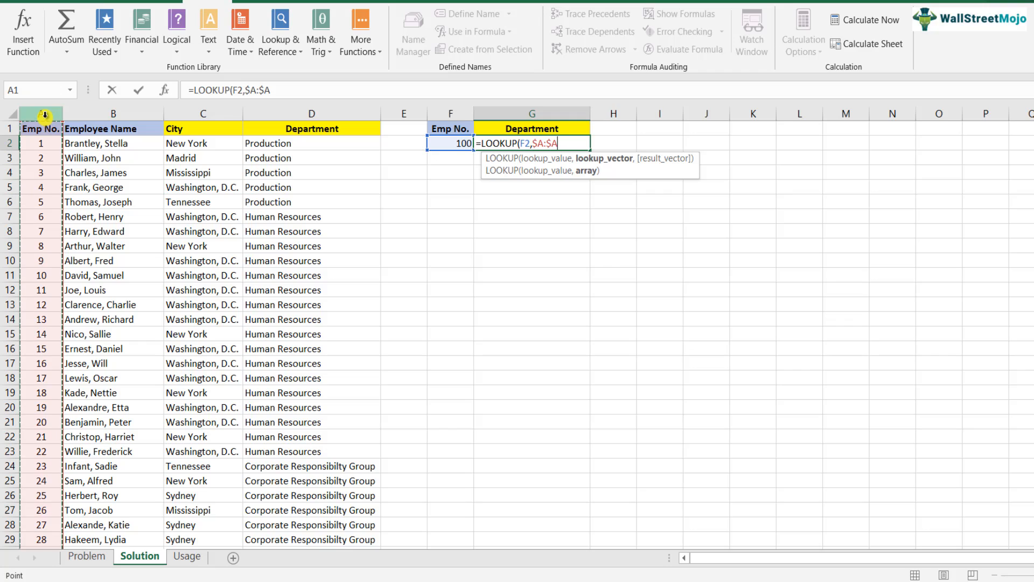
text(,)
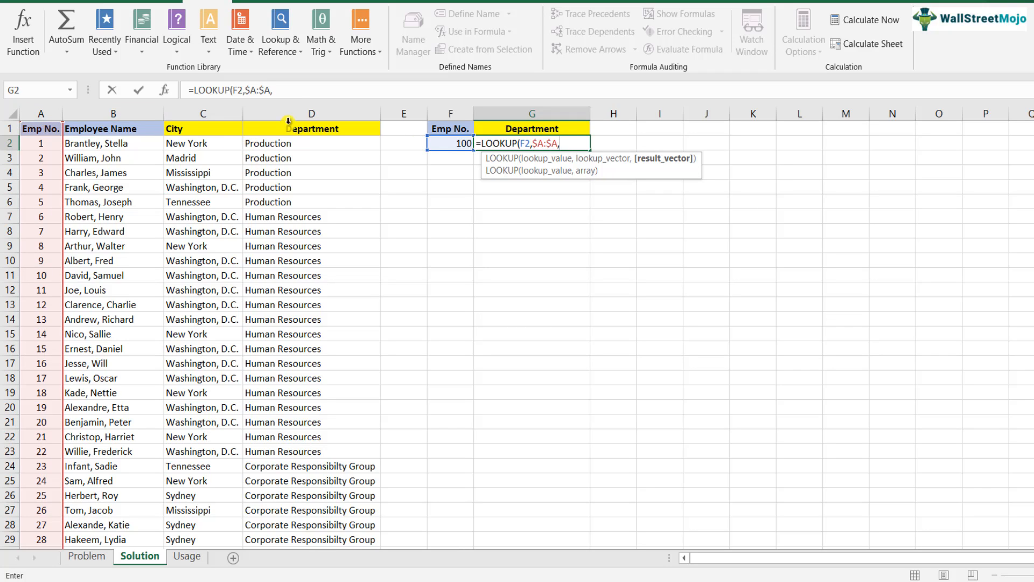
click(300, 108)
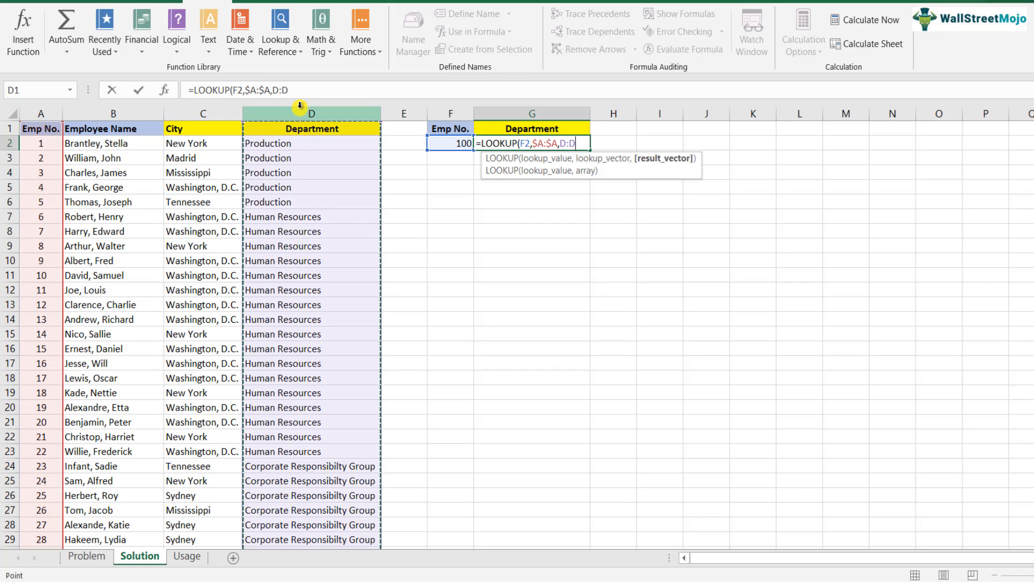
key(F4)
text())
key(Return)
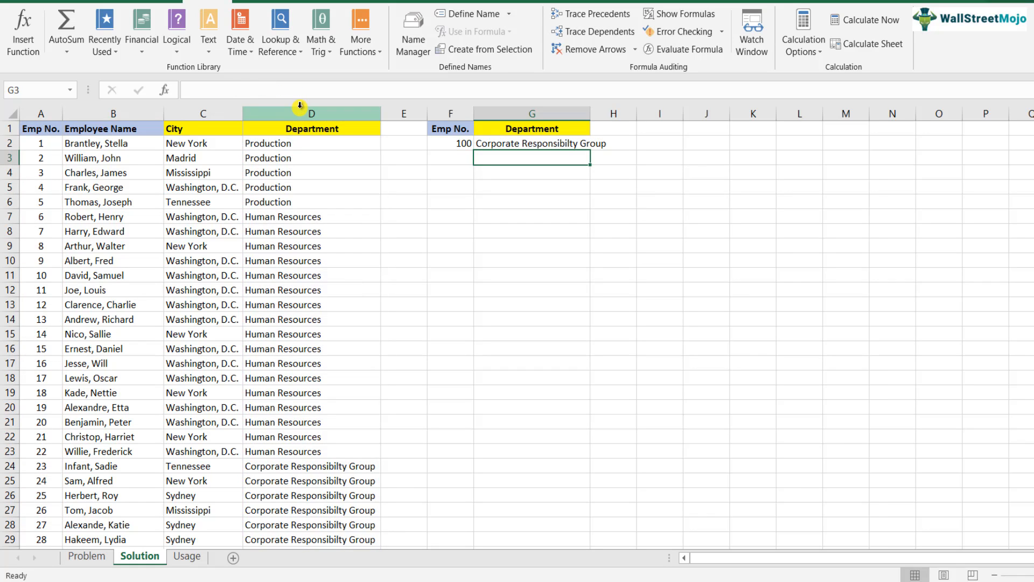
Step: Review the lookup value and lookup vector arguments of the formula in G2 without changing it
key(Up)
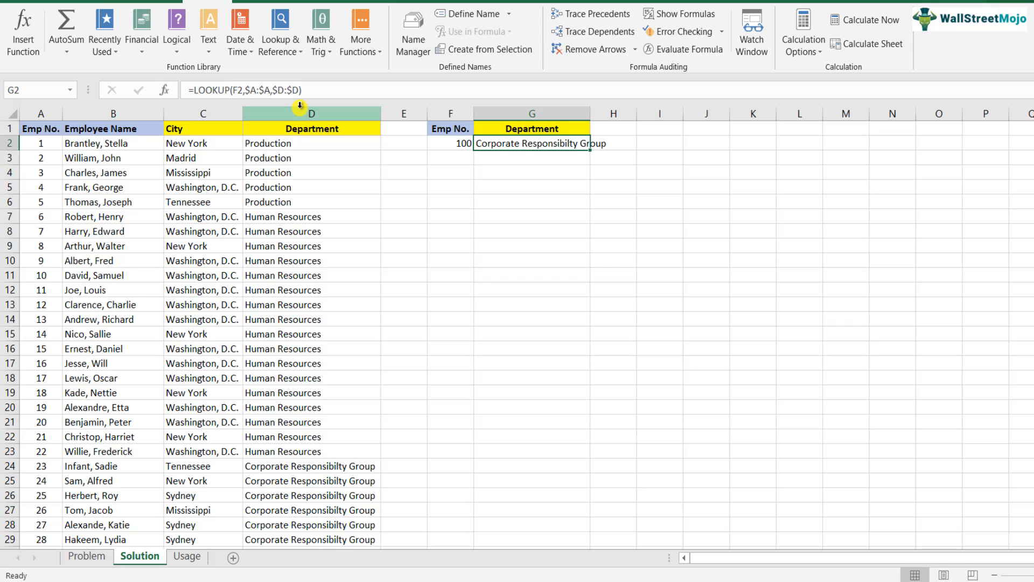
click(237, 90)
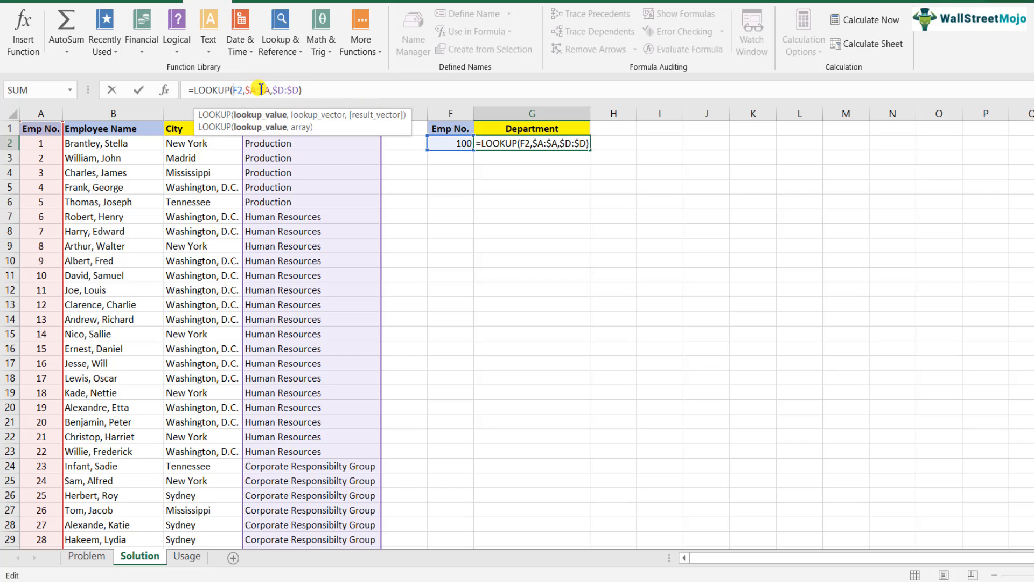
click(260, 90)
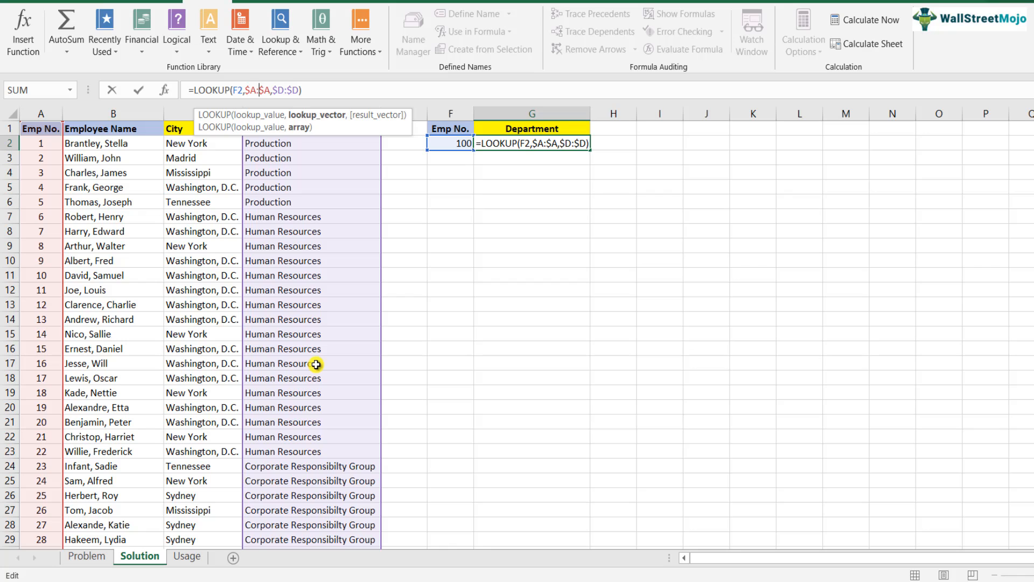
key(Escape)
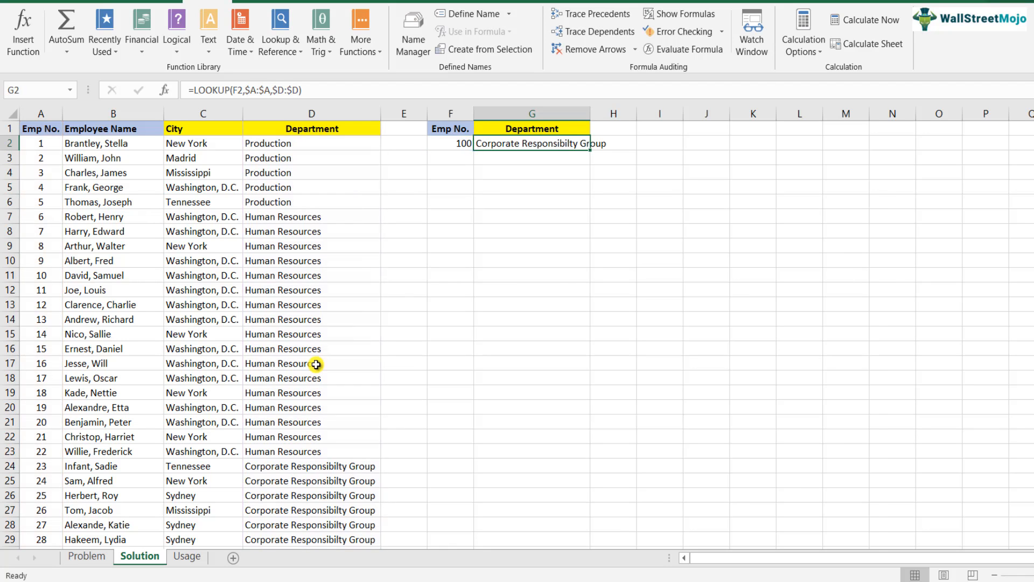
Step: Test the department lookup by setting the employee number in F2 to 1 and then to 10
key(Left)
text(1)
key(Return)
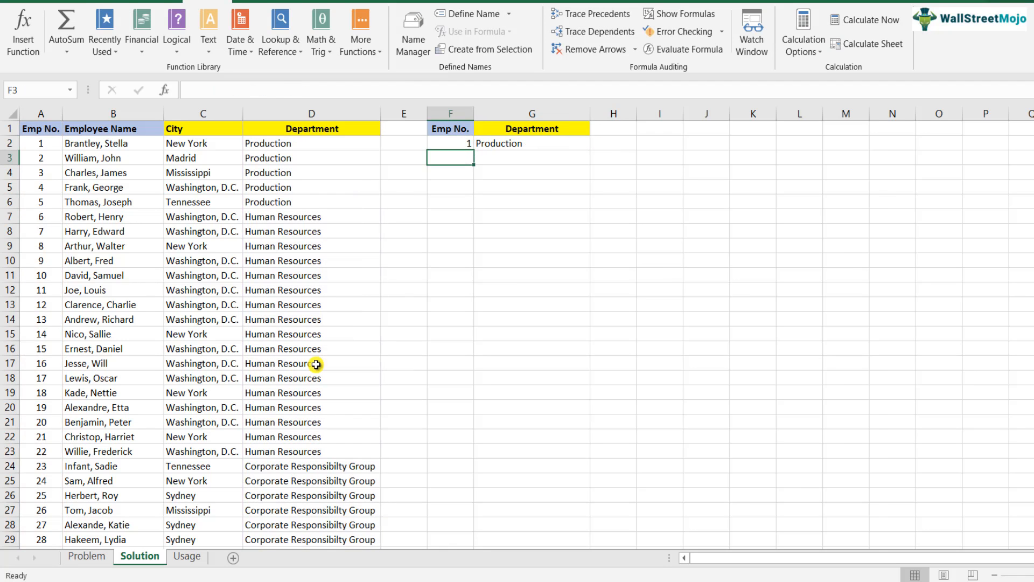
key(Up)
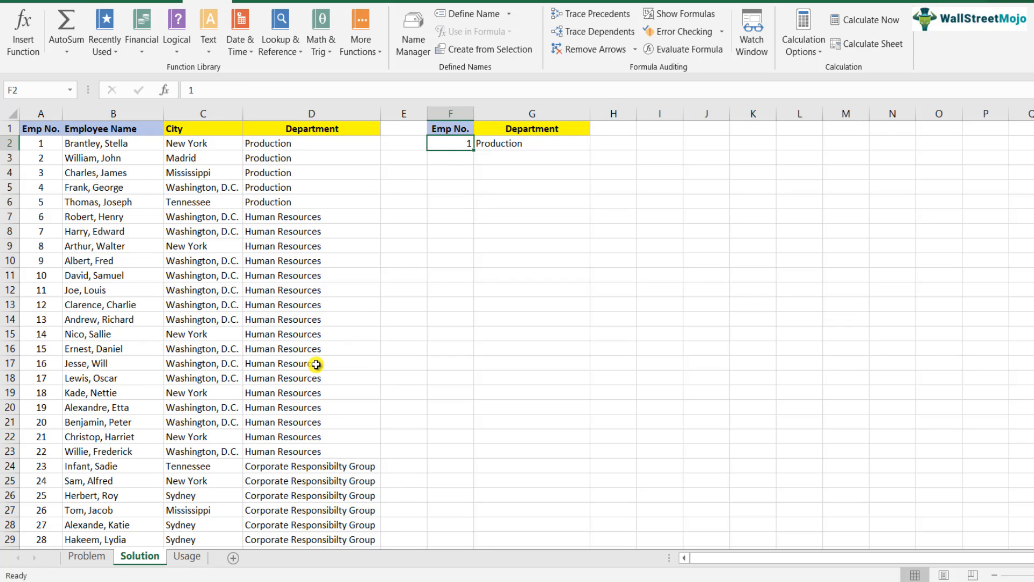
text(10)
key(Return)
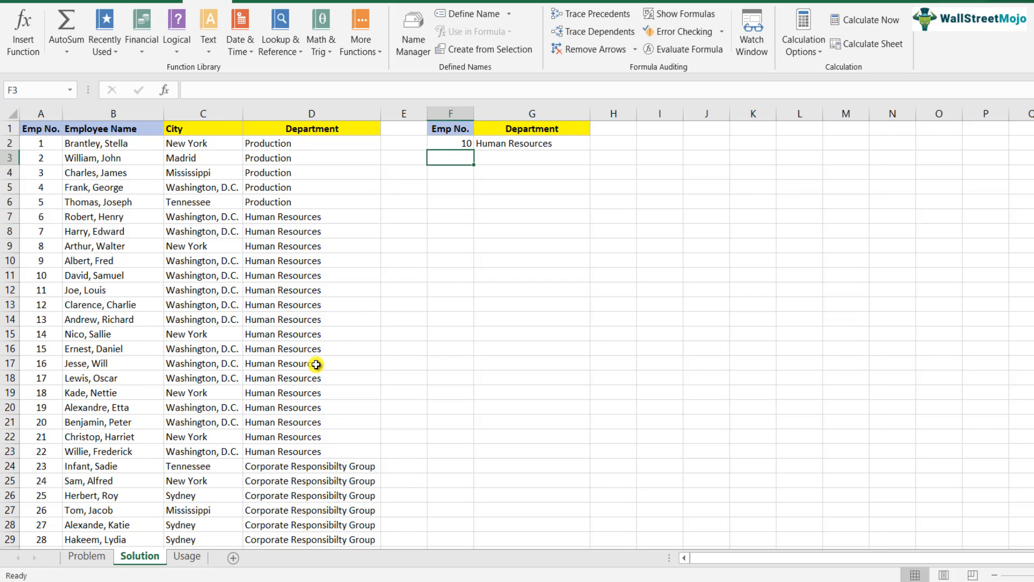
Step: Enter employee number 200 in F3 and begin a LOOKUP formula in G3 with F3 as the lookup value
text(200)
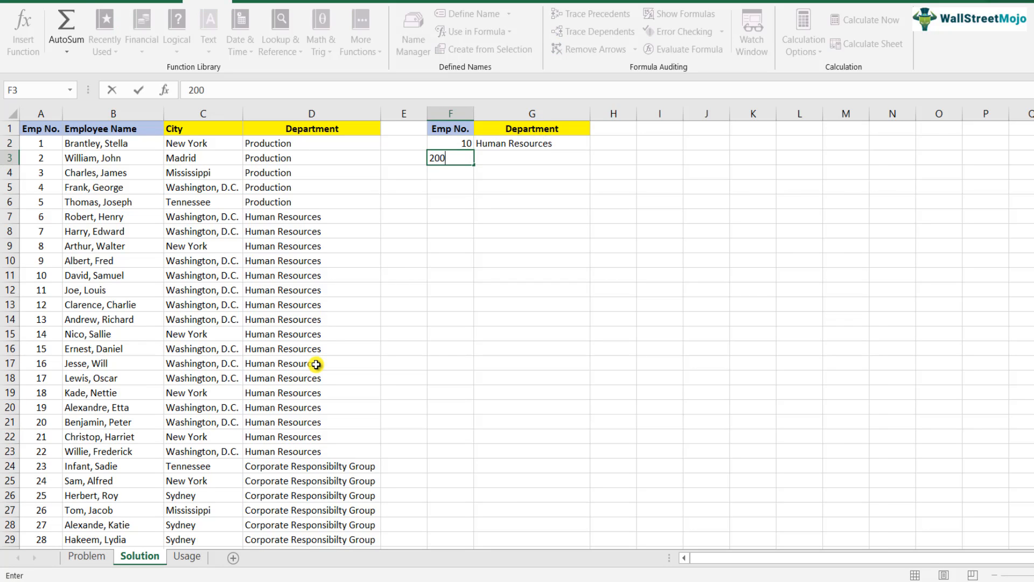
key(Return)
key(Up)
key(Right)
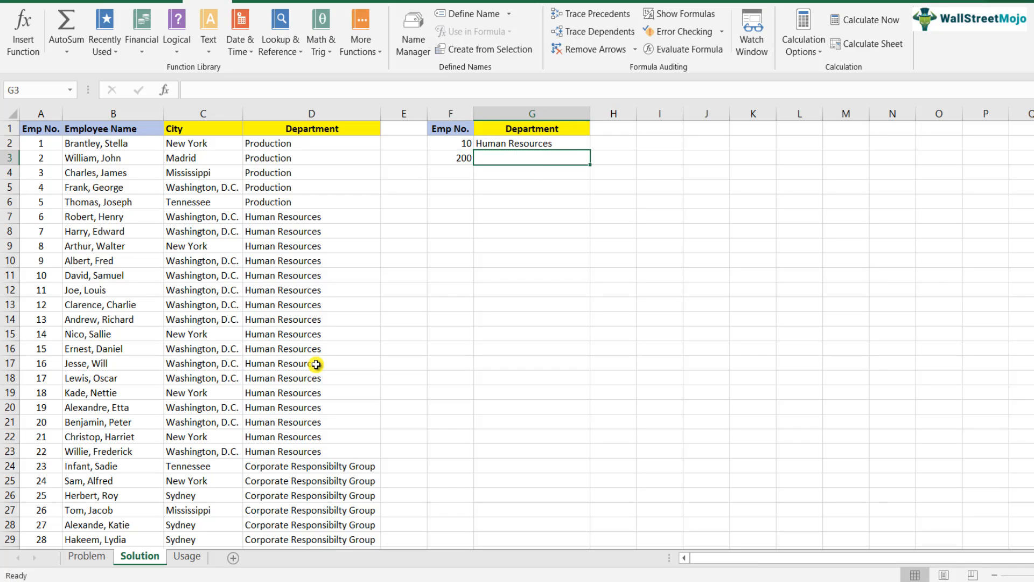
text(=)
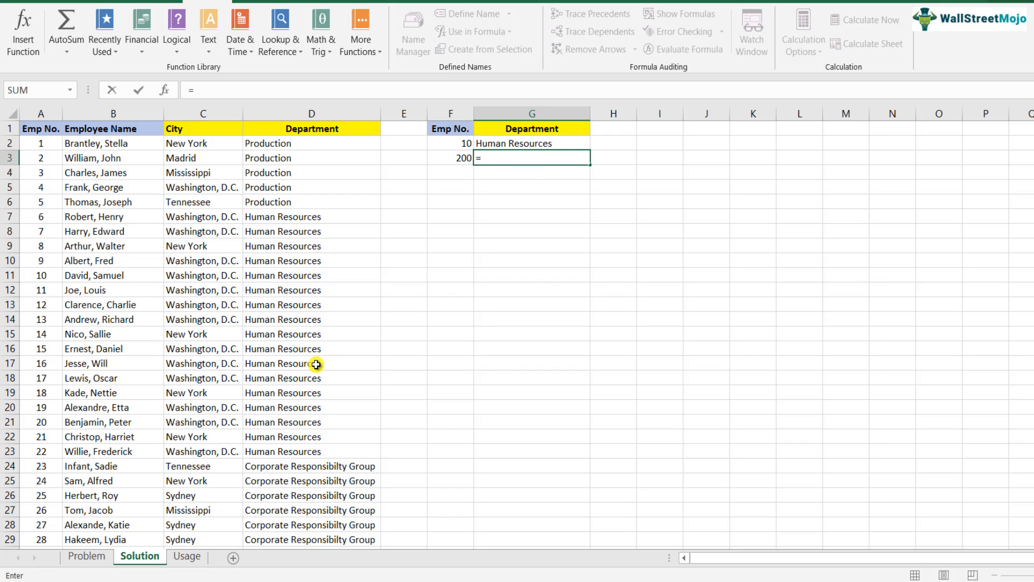
text(loo)
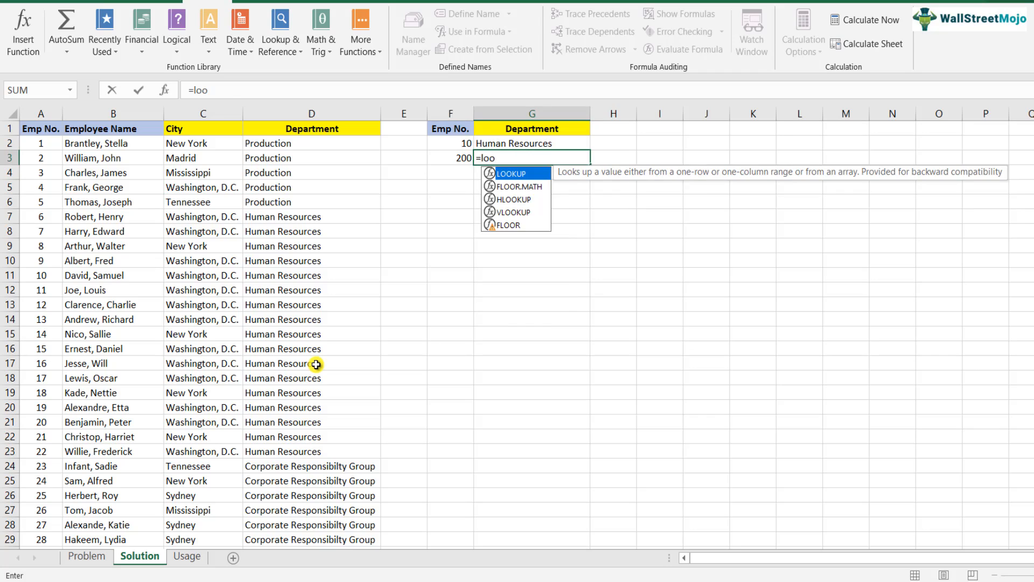
key(Tab)
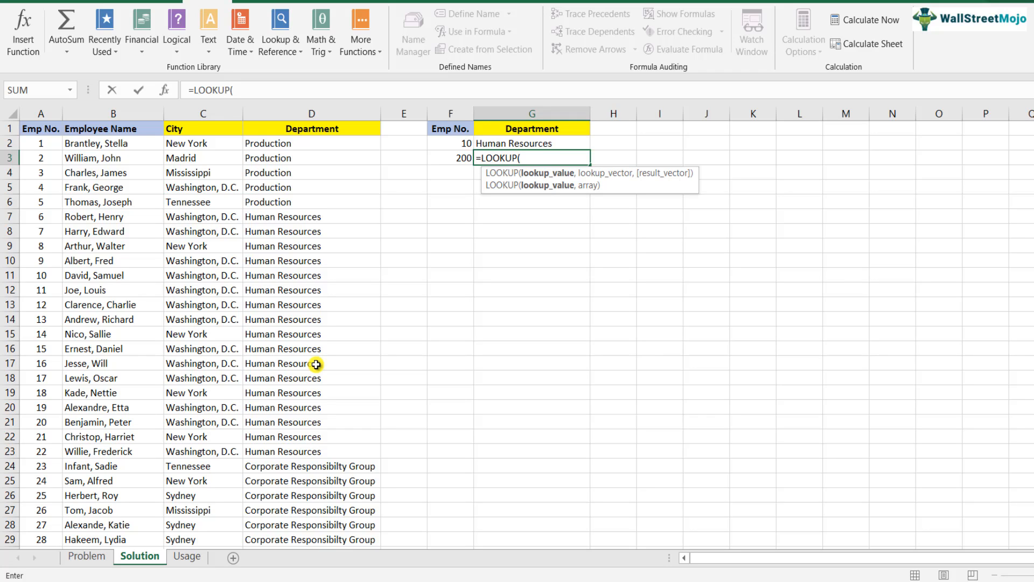
text(,)
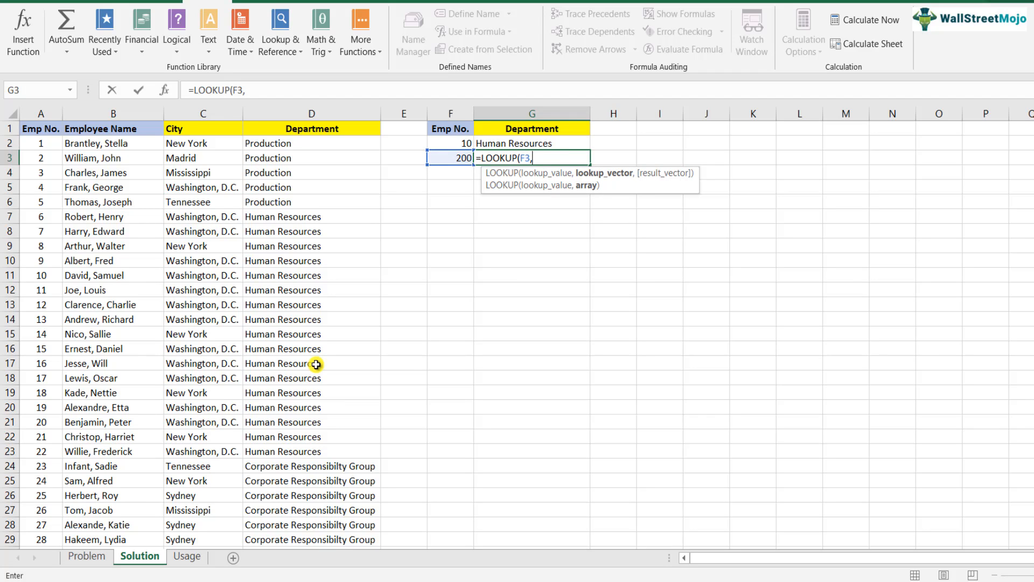
Step: Complete the G3 formula in array form, using absolute columns $A:$D as the array
key(Left)
key(Left)
key(Left)
key(Left)
key(Left)
key(Left)
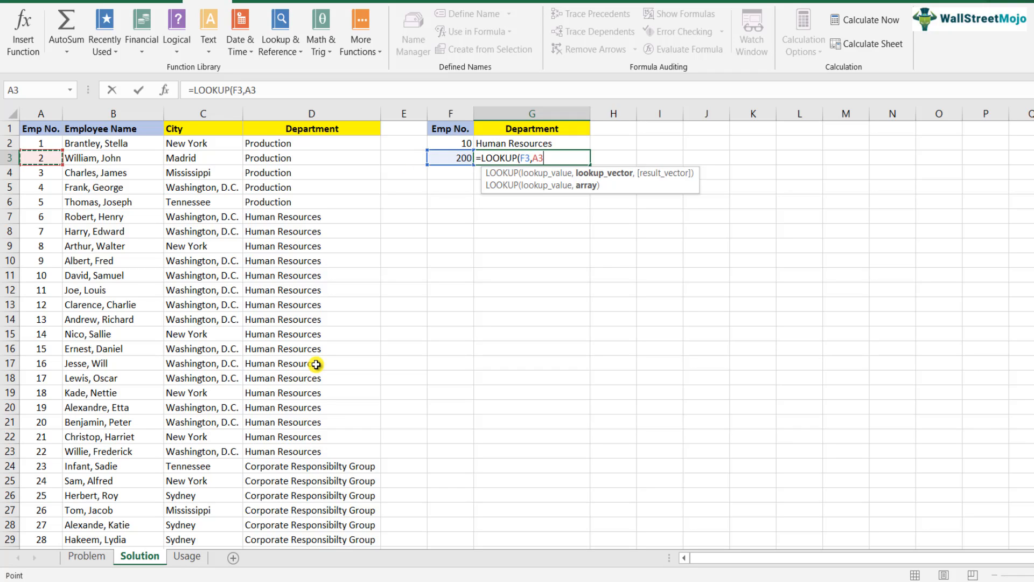
key(Up)
key(Up)
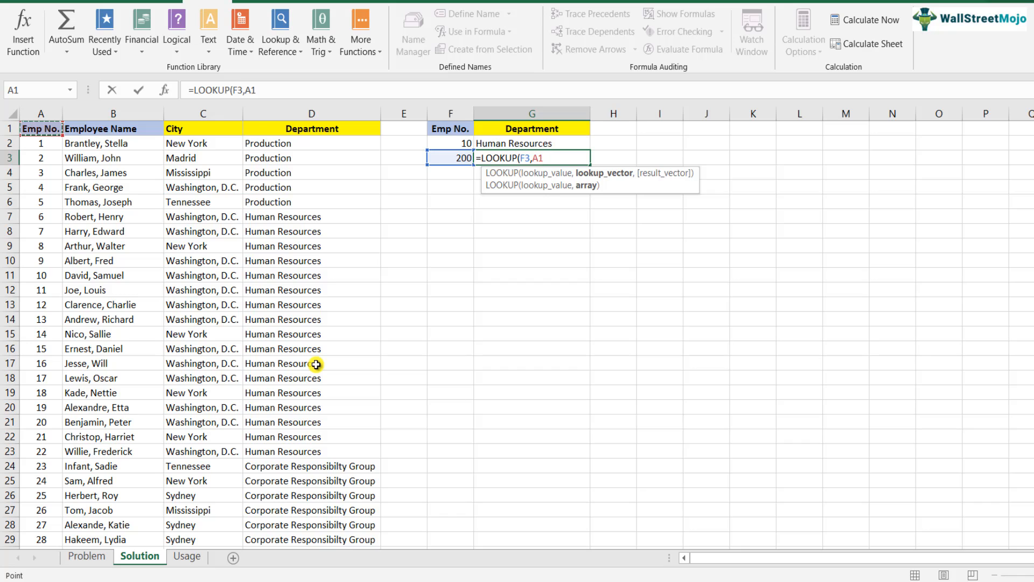
key(ctrl+space)
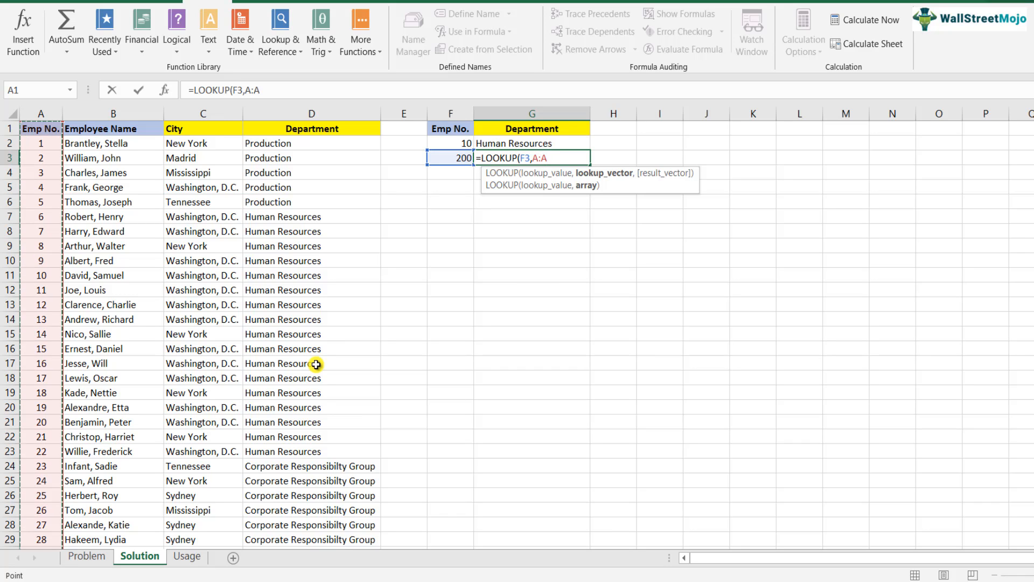
key(shift+Right)
key(shift+Right)
key(shift+Right)
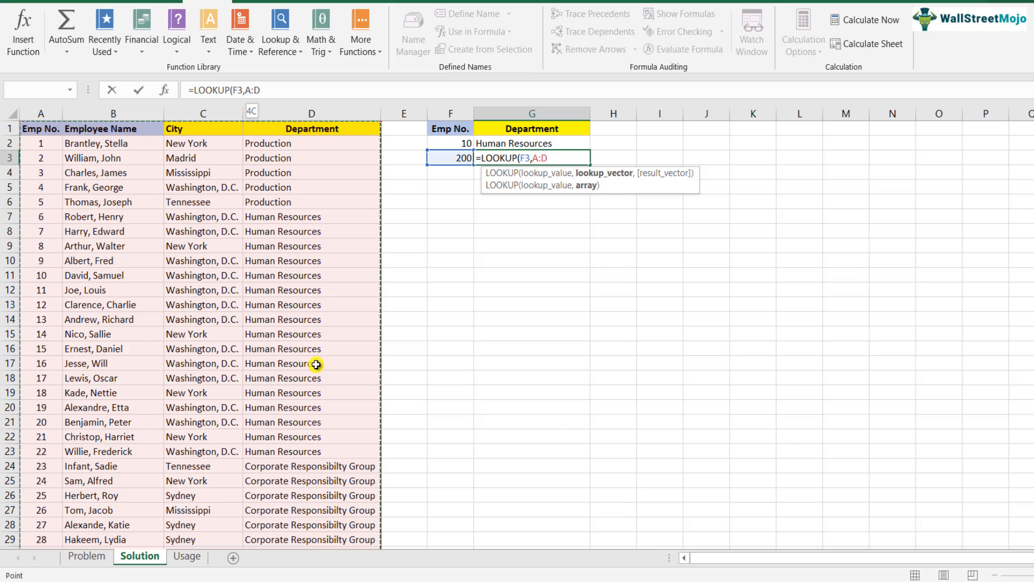
key(F4)
text())
key(Return)
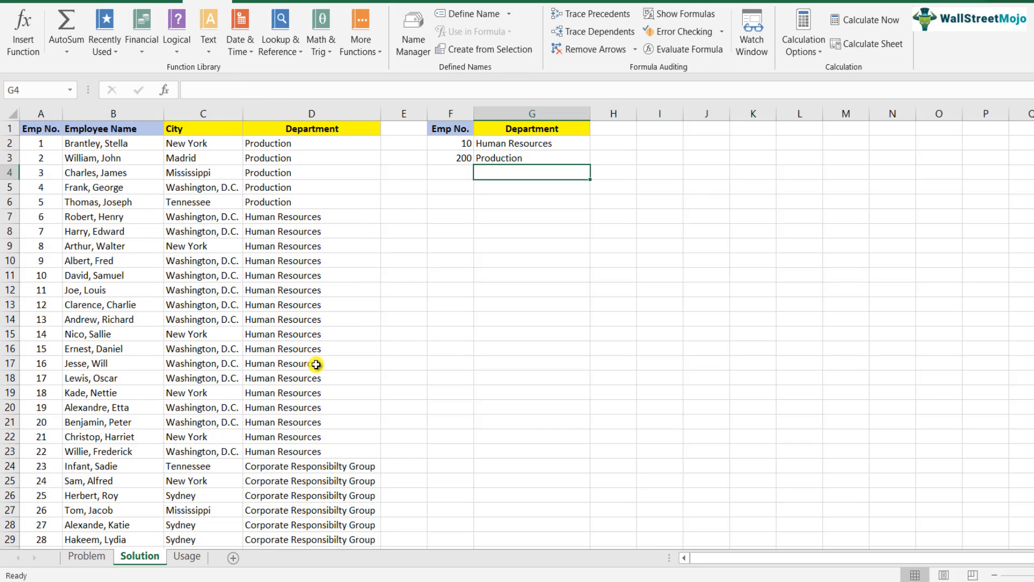
Step: Set the employee number in F3 to 10 and compare the LOOKUP formulas in G2 and G3
key(Up)
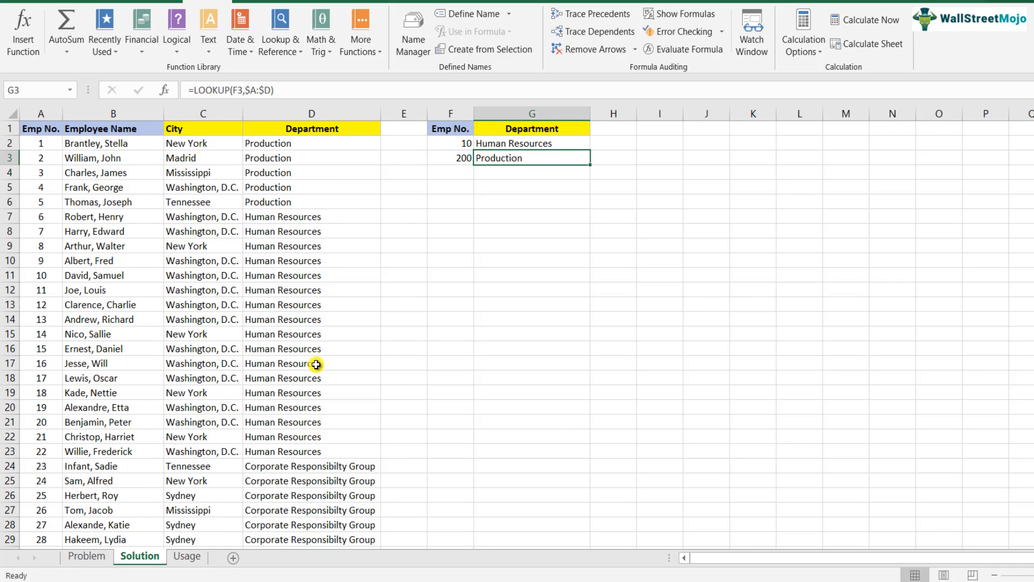
key(Left)
text(10)
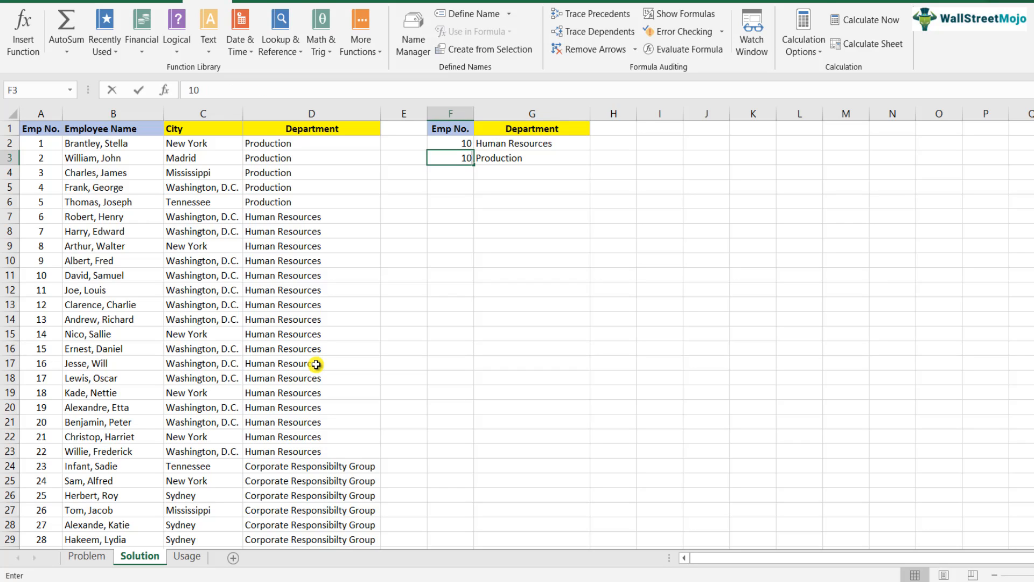
key(Return)
key(Up)
key(Right)
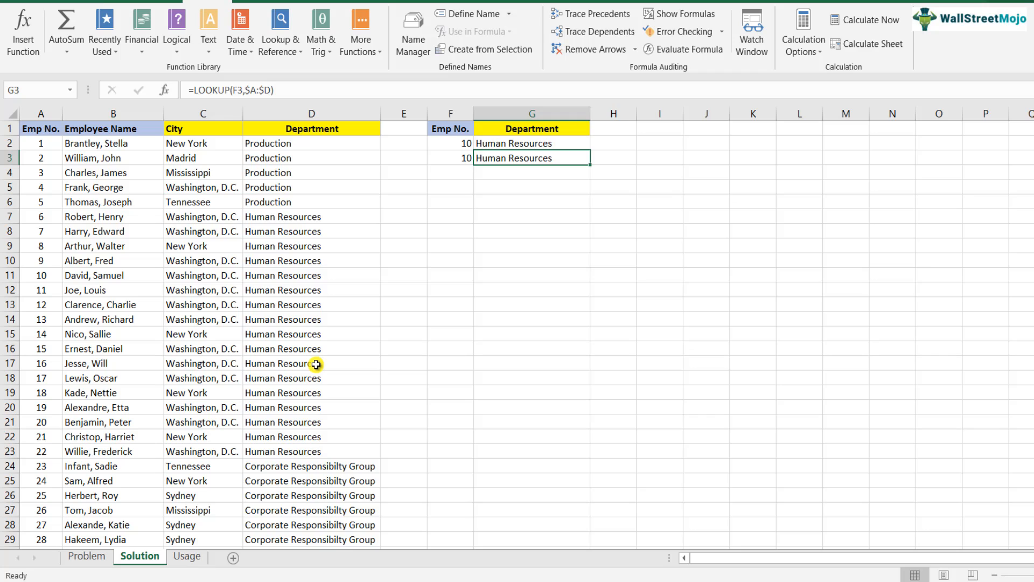
key(Up)
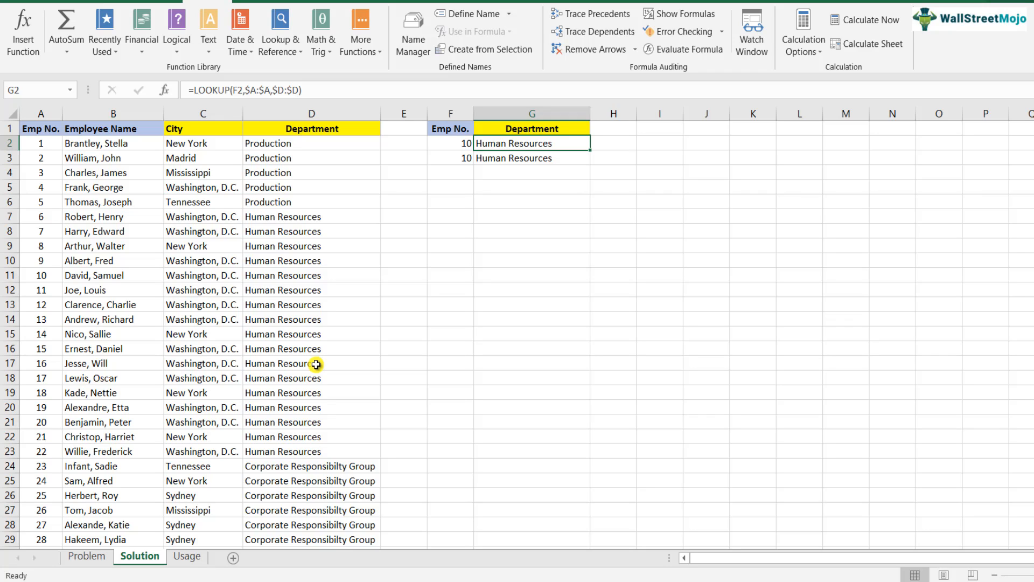
key(Down)
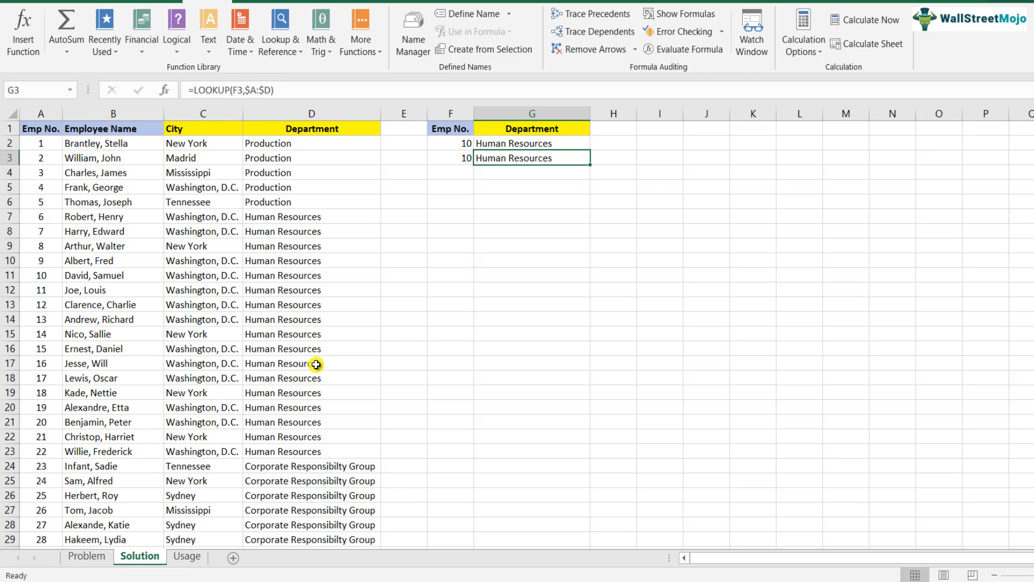
Step: In G4, begin a LOOKUP formula with 1 as the lookup value and 1/($A:$A<>"") as the lookup vector
key(Down)
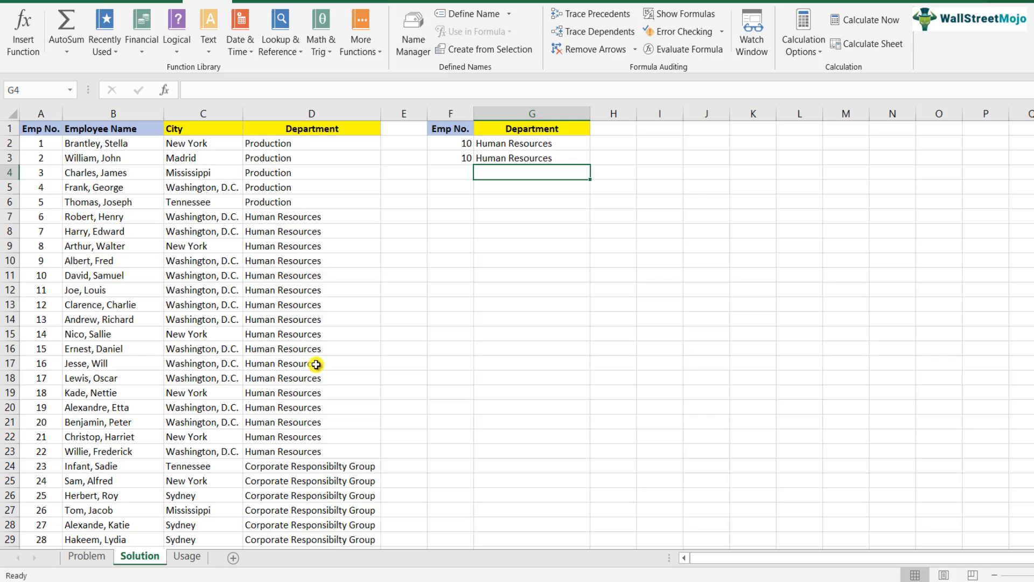
text(=)
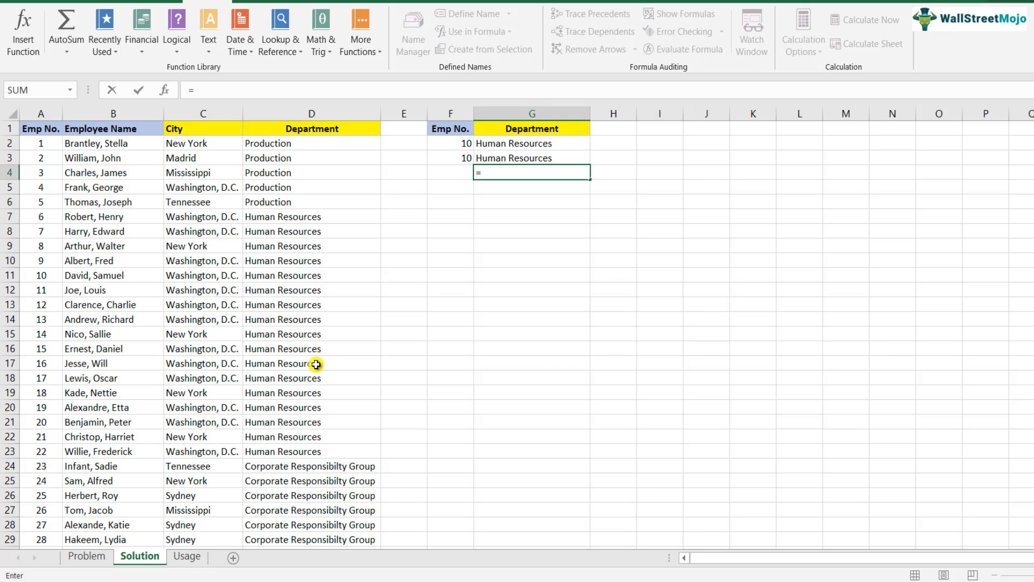
text(loo)
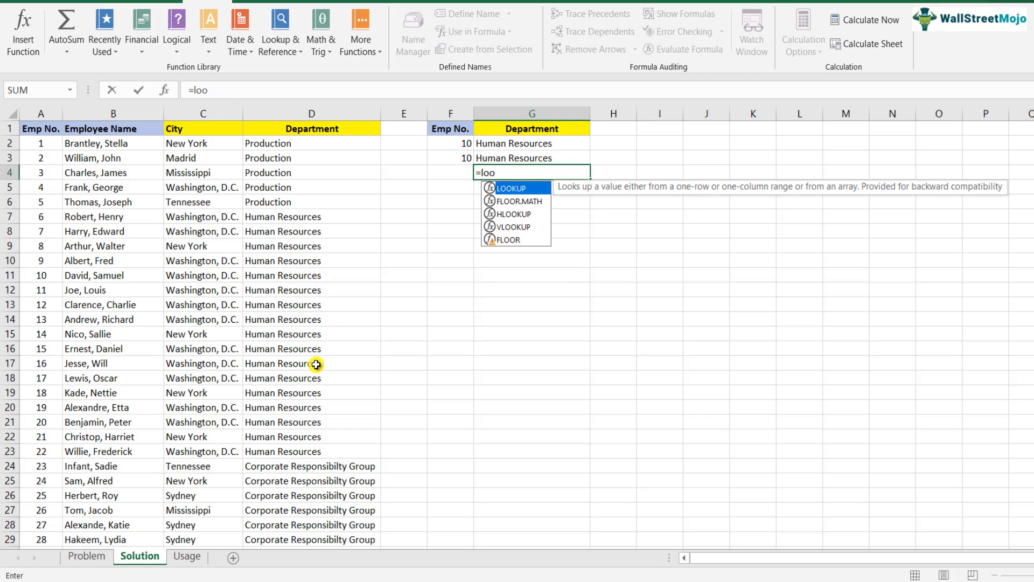
key(Tab)
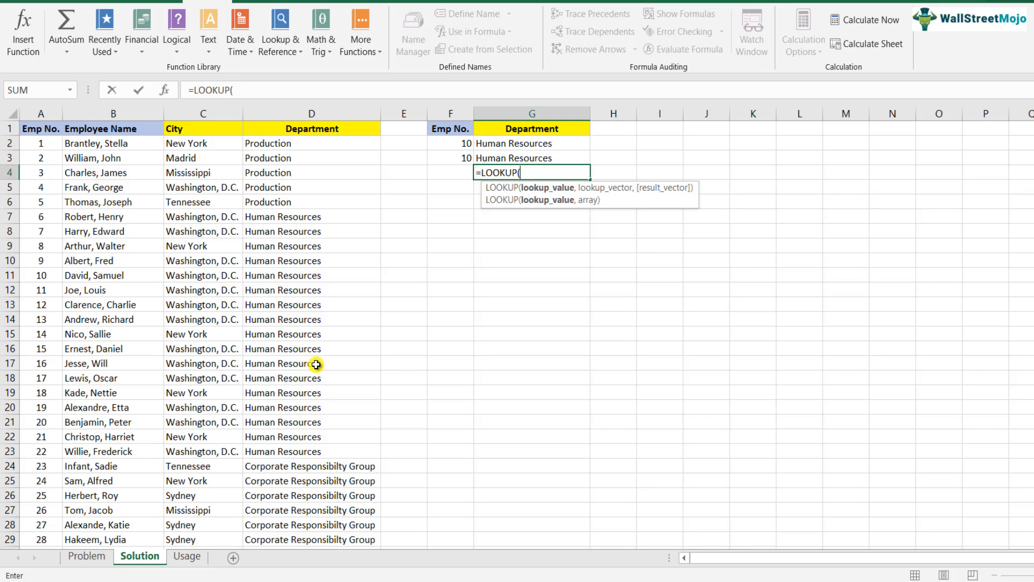
text(1,)
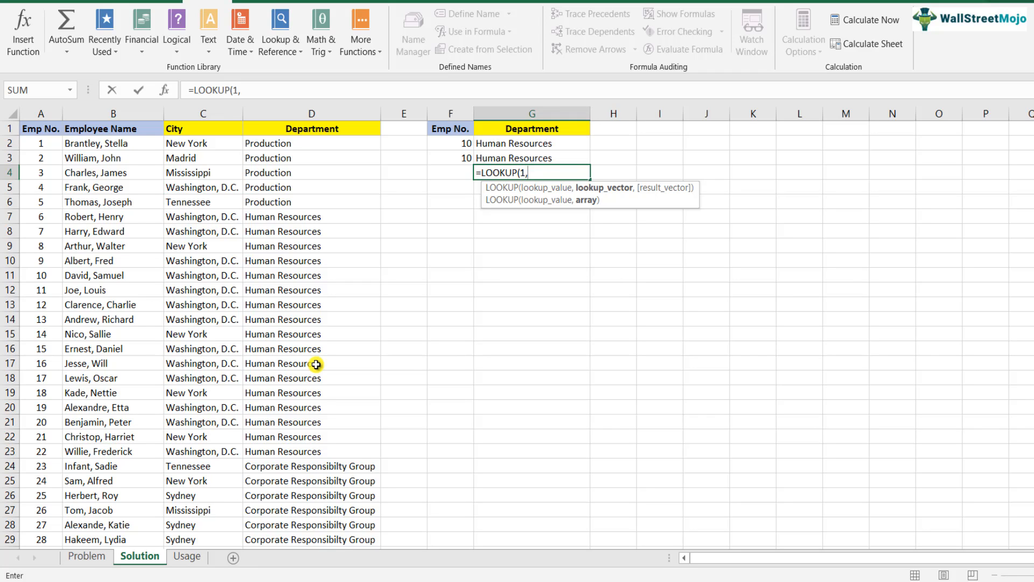
text(1/()
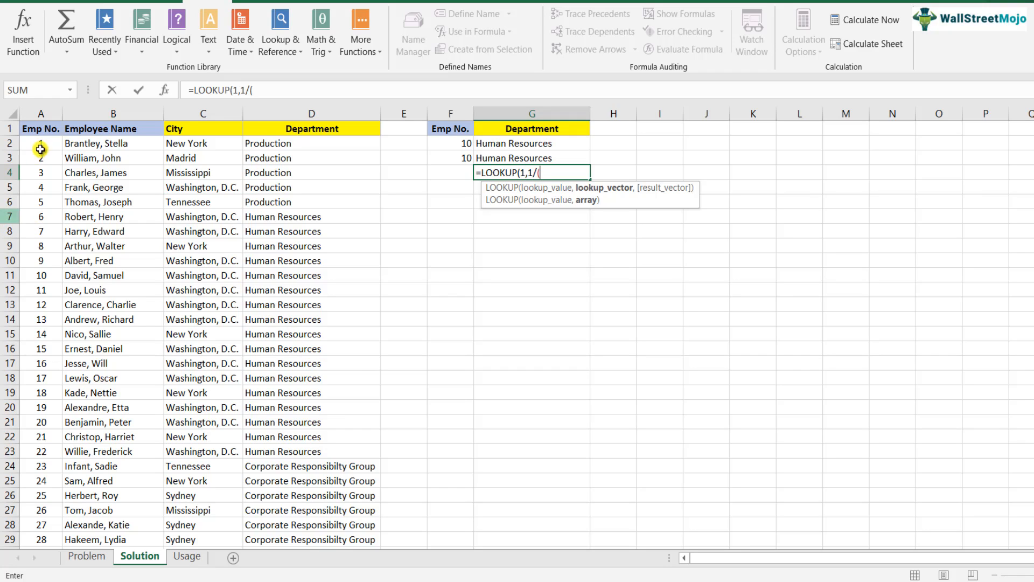
click(48, 109)
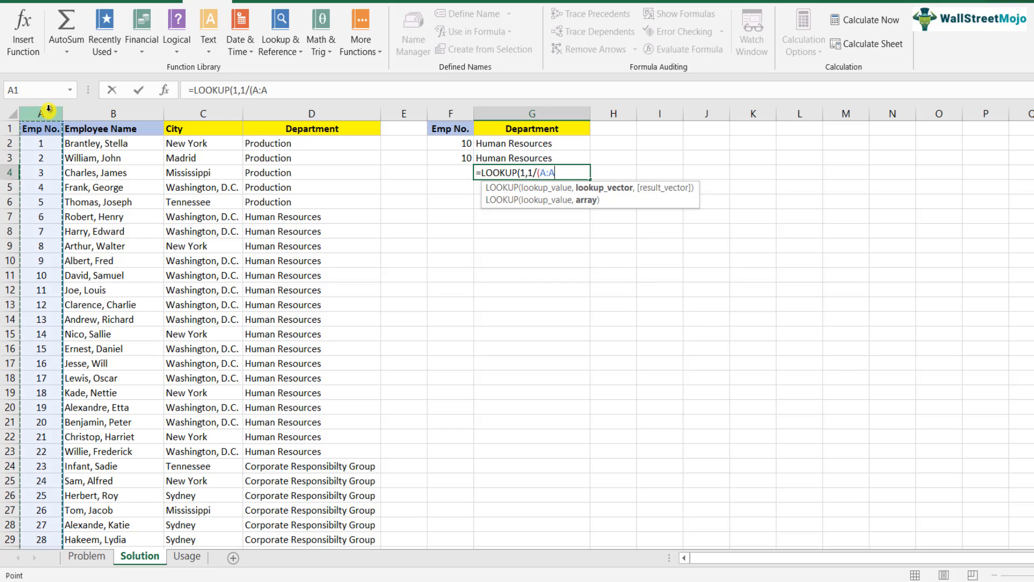
key(F4)
text(<>)
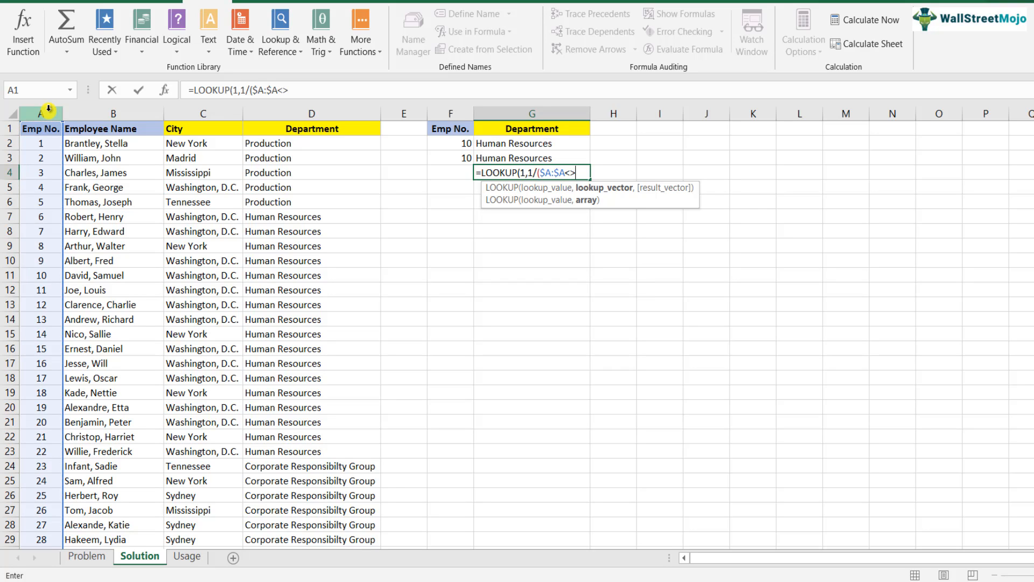
text(""),)
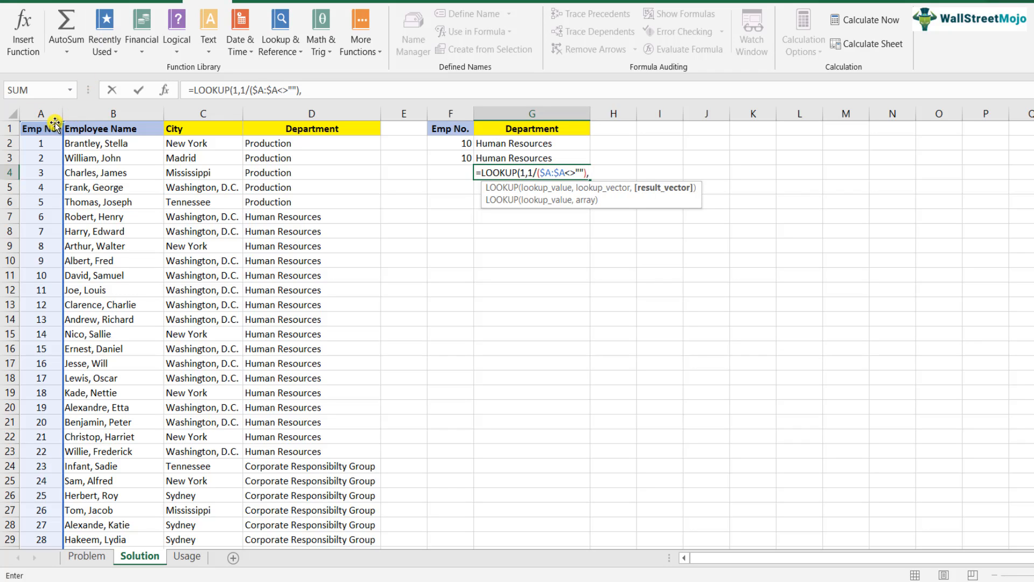
Step: Finish the G4 formula with absolute column $A:$A as the result vector
click(53, 113)
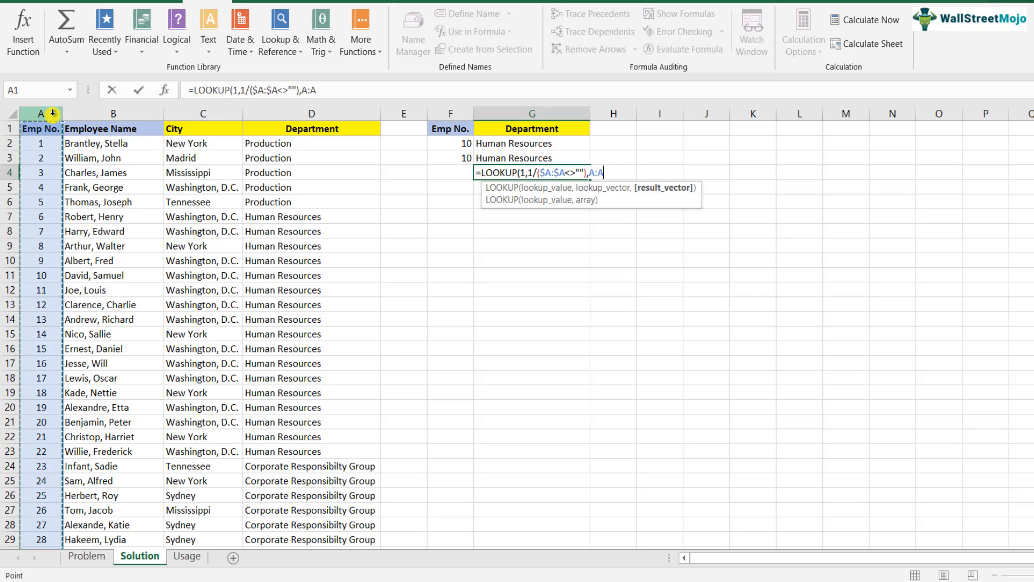
text())
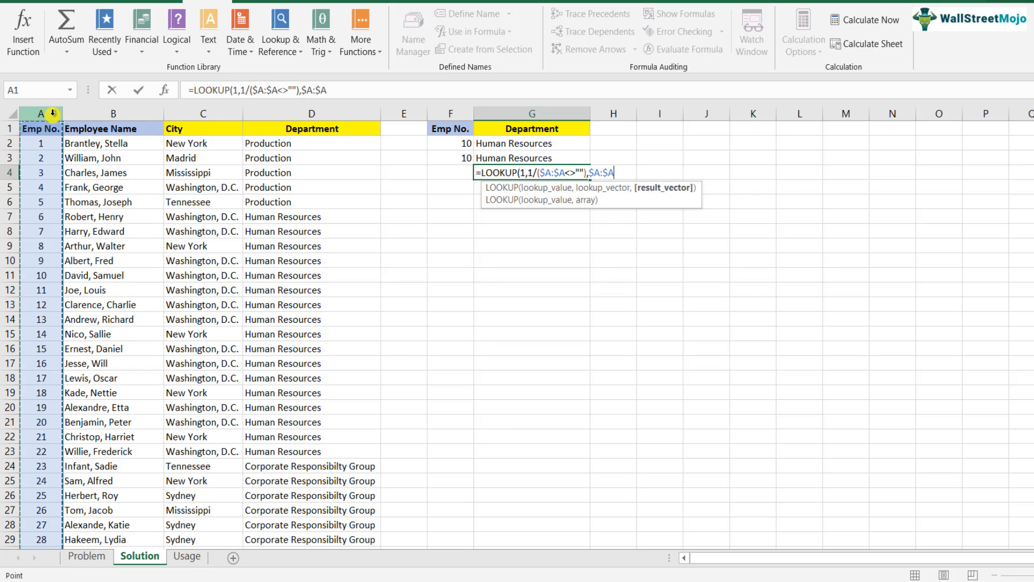
key(Return)
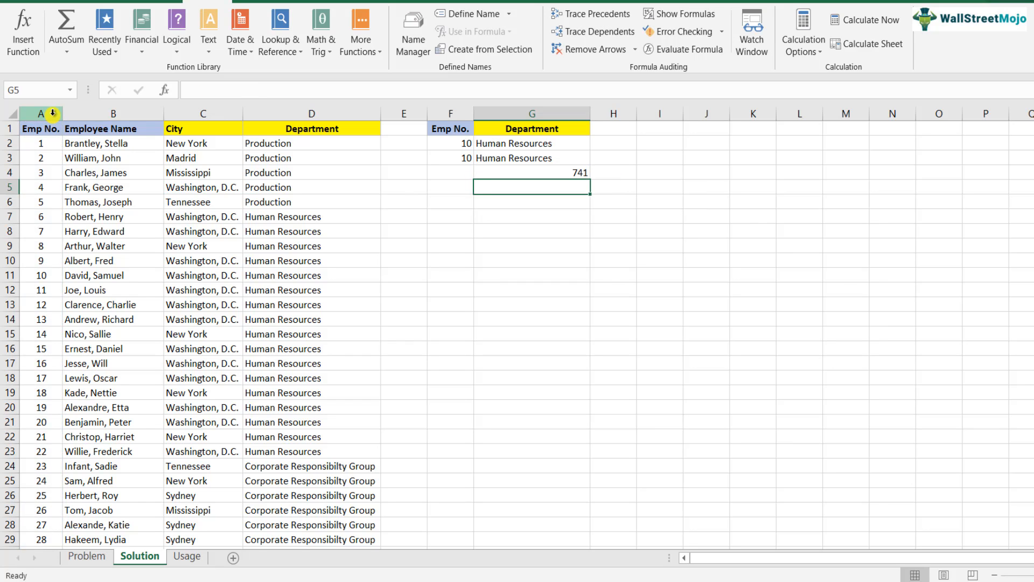
key(Up)
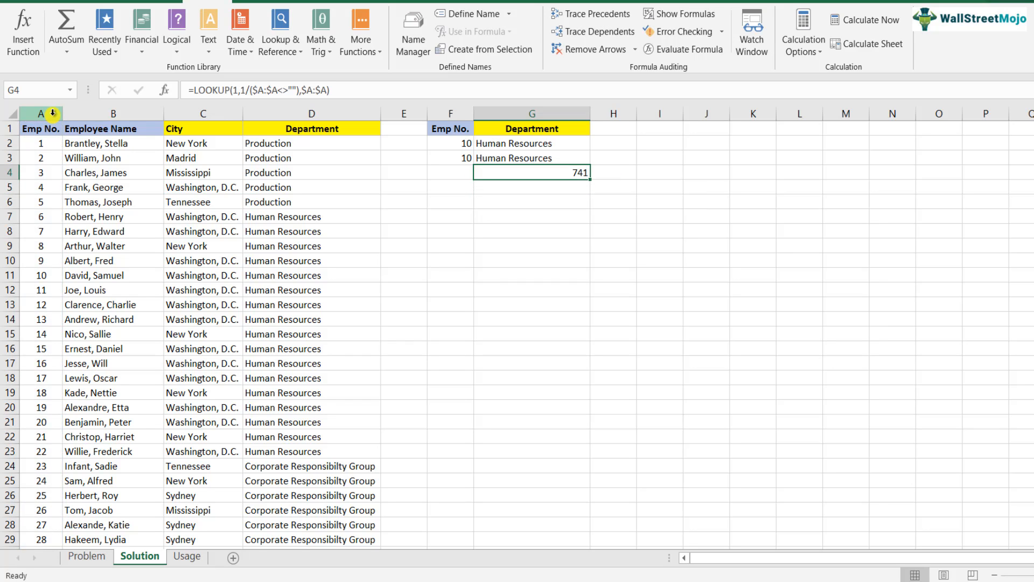
Step: Check the last employee number in column A against the result in G4, and return to G4
click(48, 259)
key(ctrl+Down)
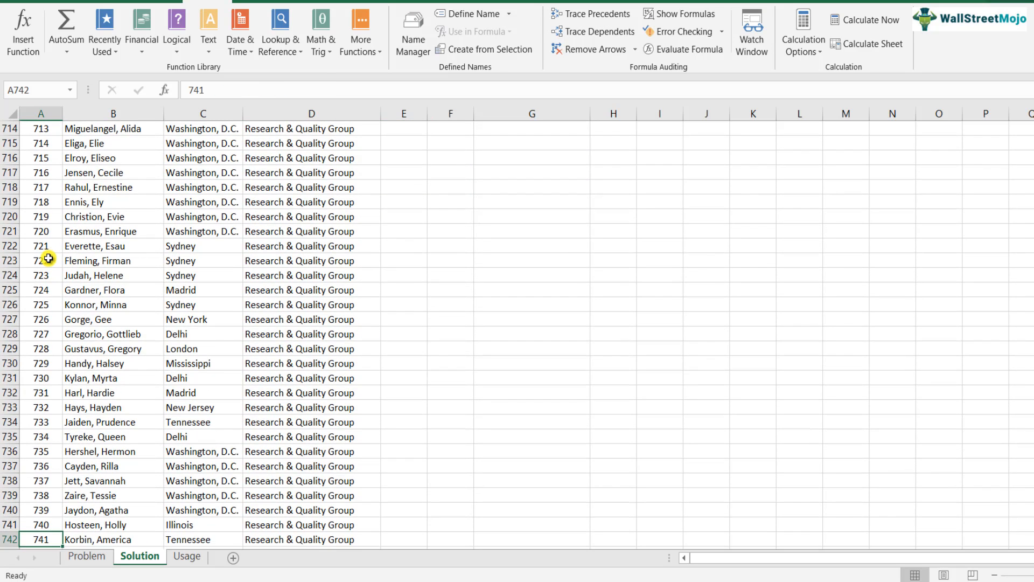
key(ctrl+Up)
key(Down)
key(Right)
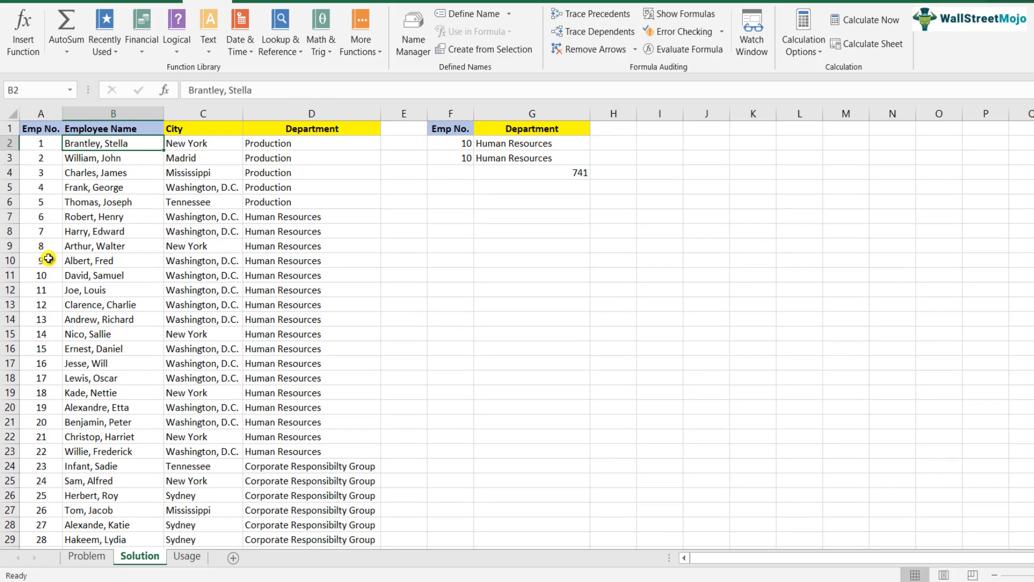
key(Right)
key(Right)
key(Right)
key(Right)
key(Right)
key(Right)
key(Right)
key(Down)
key(Down)
key(Left)
key(Left)
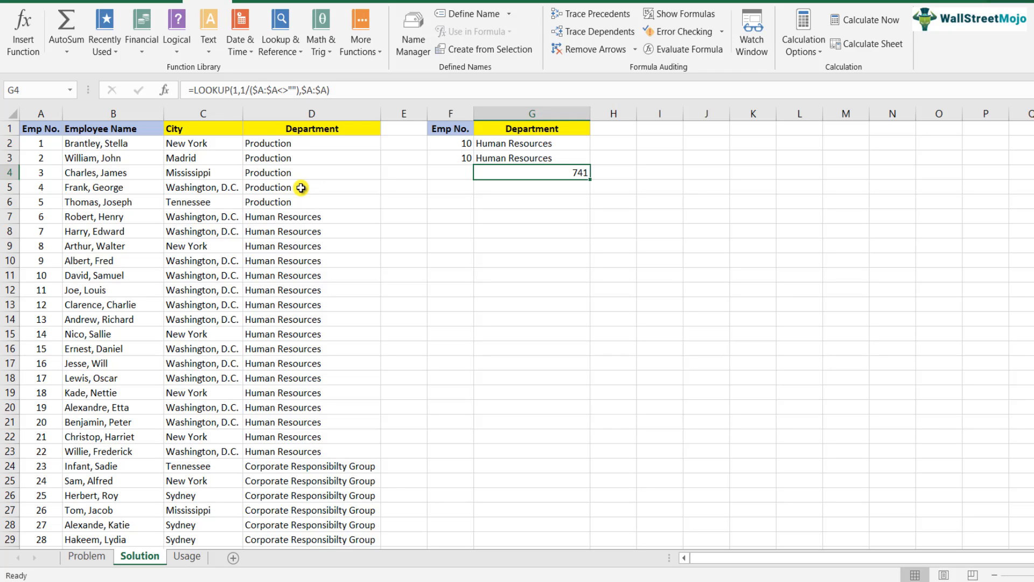
Step: Review the LOOKUP arguments in G2 without changing them, and return to the formula in G4
click(526, 142)
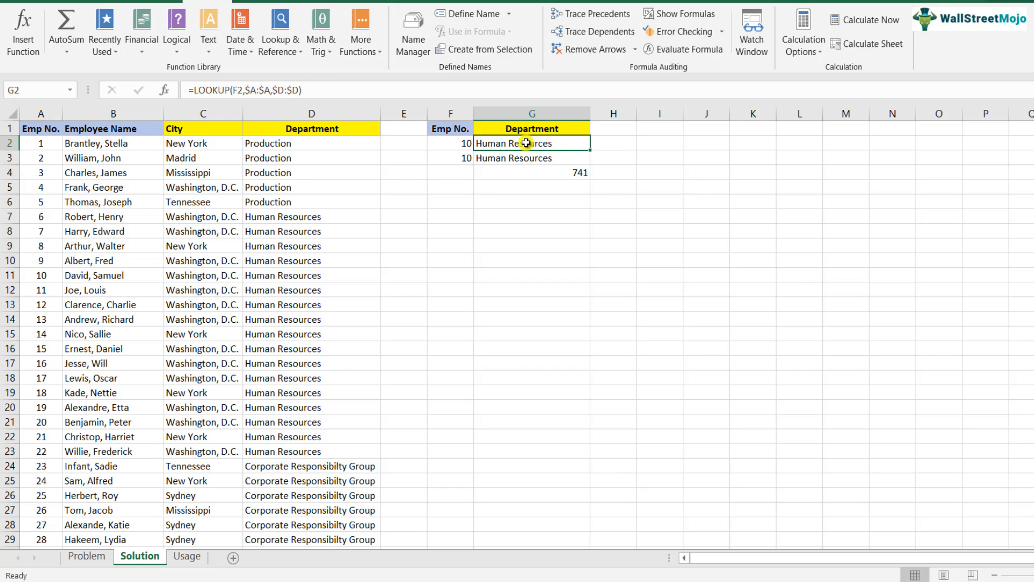
key(Down)
key(Up)
click(280, 89)
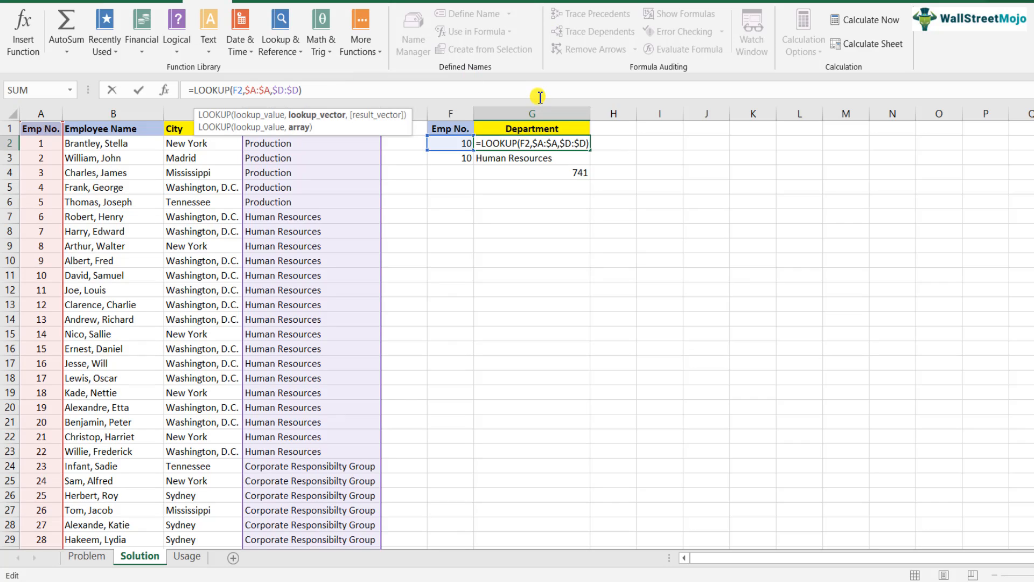
key(Return)
key(Down)
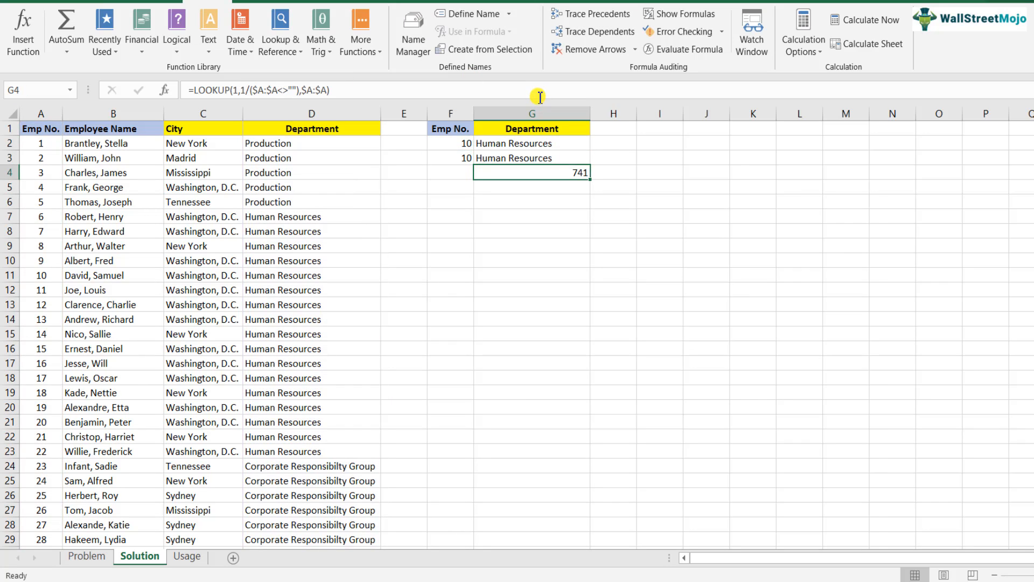
Step: On the Usage sheet, enter the text "Corresponding" in cell B2 as the start of a list of LOOKUP uses
click(186, 555)
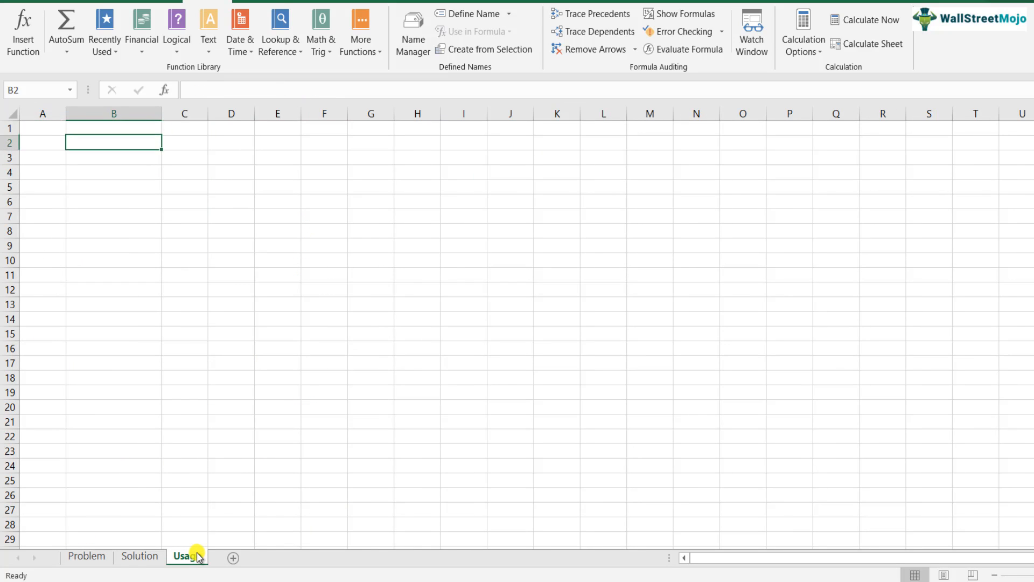
key(Right)
text(COrre)
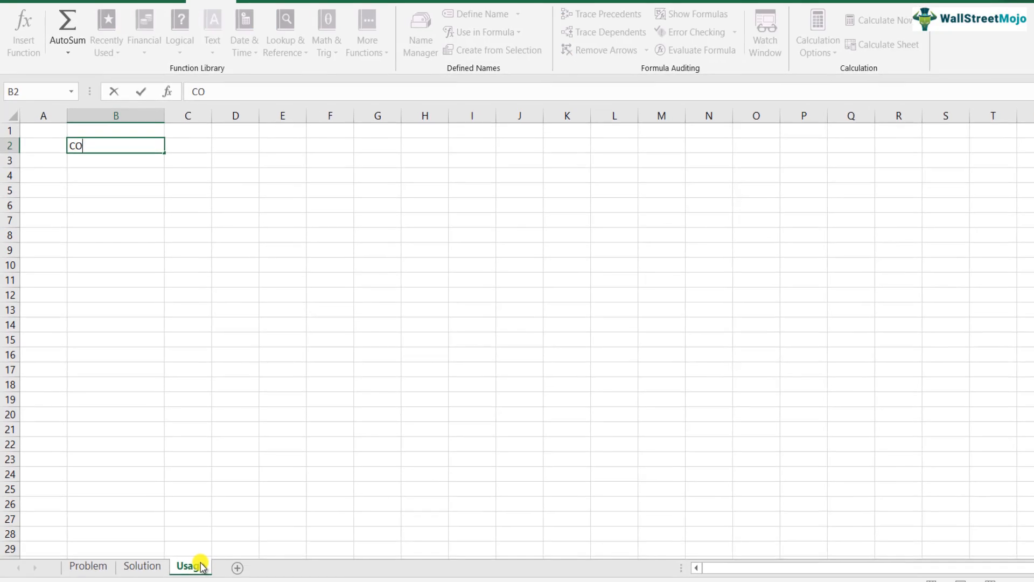
text(sp)
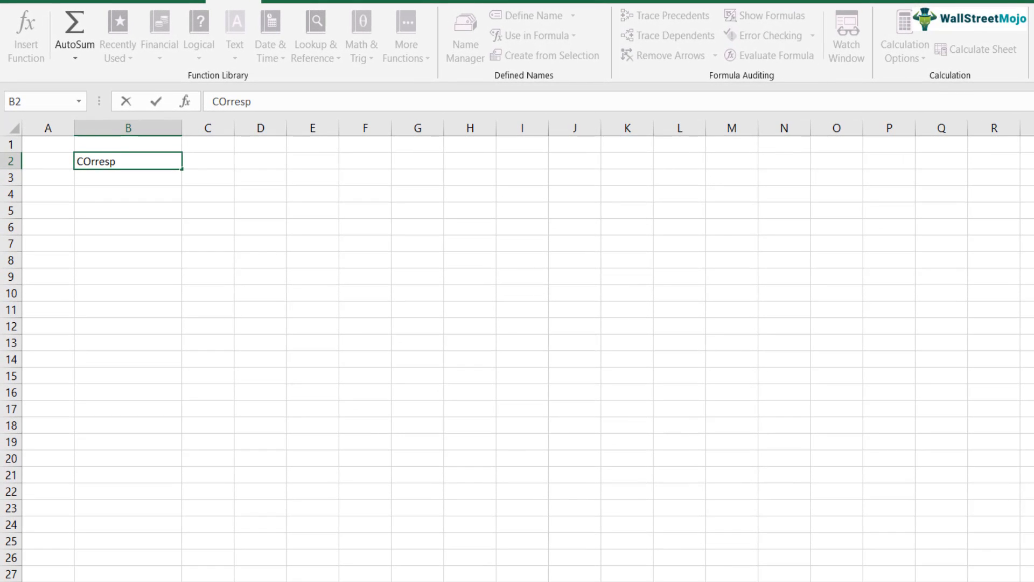
text(onding)
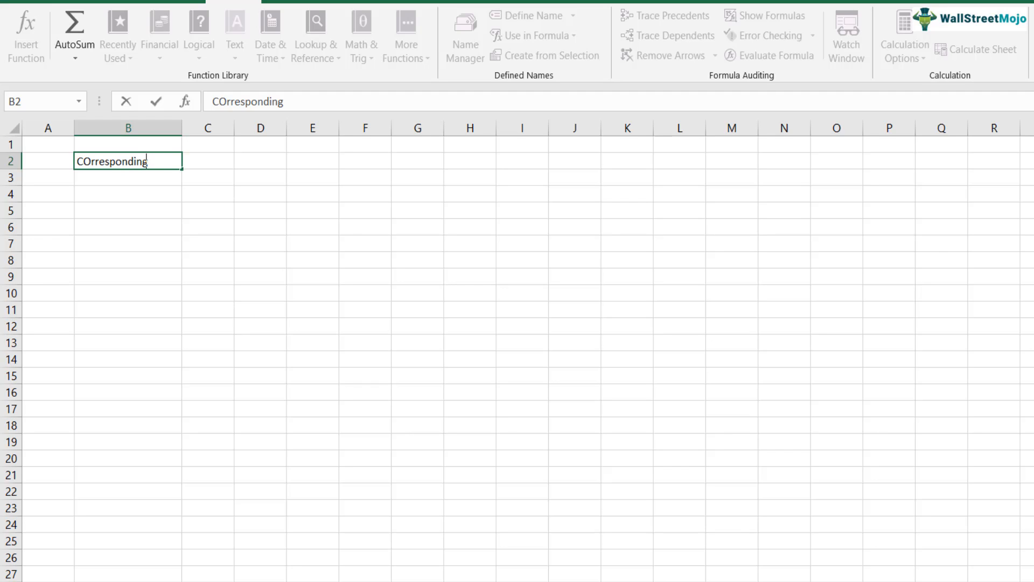
key(Return)
key(Up)
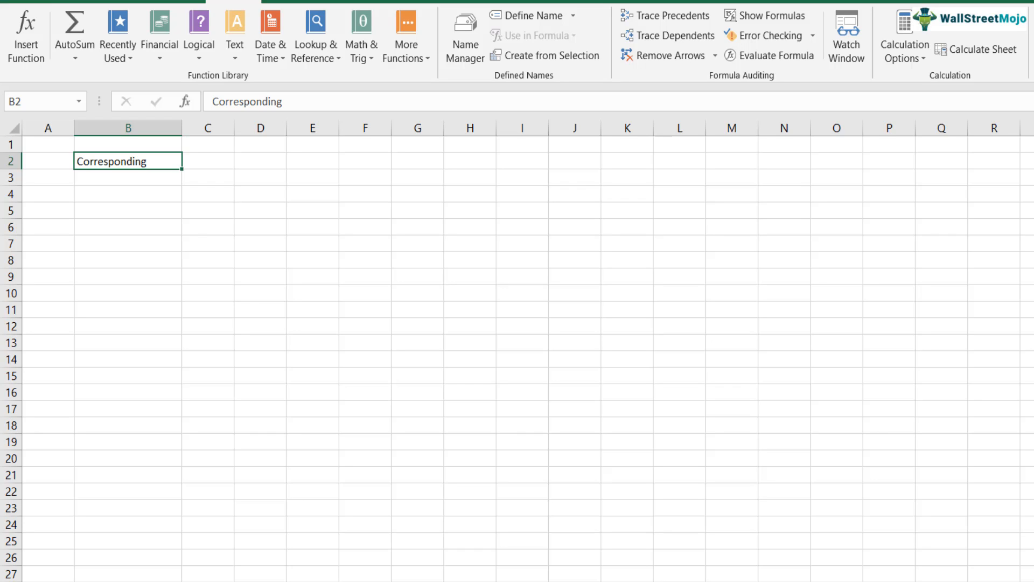
Step: Extend the text in B2 so that it reads "Corresponding Item"
key(Down)
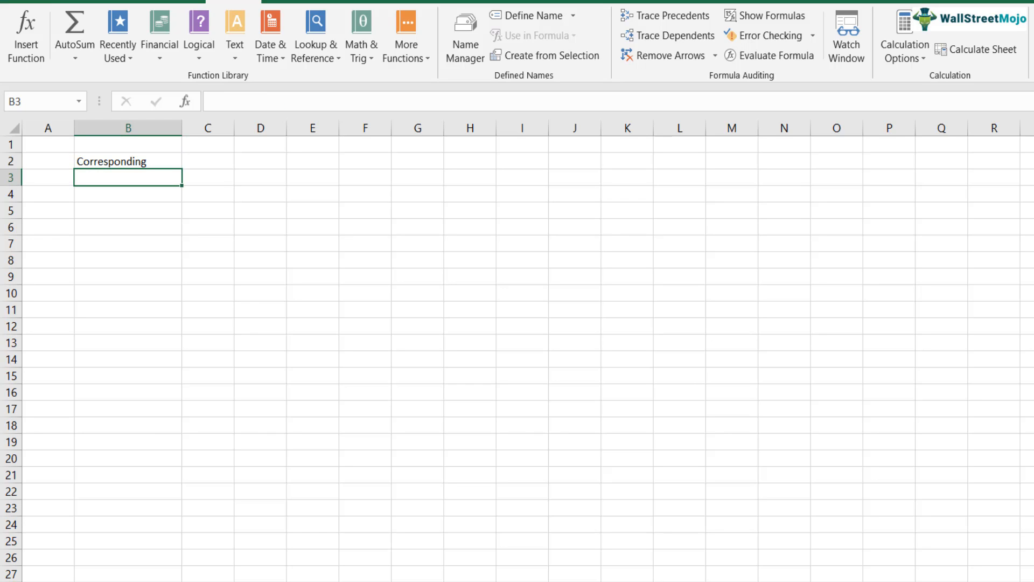
key(Up)
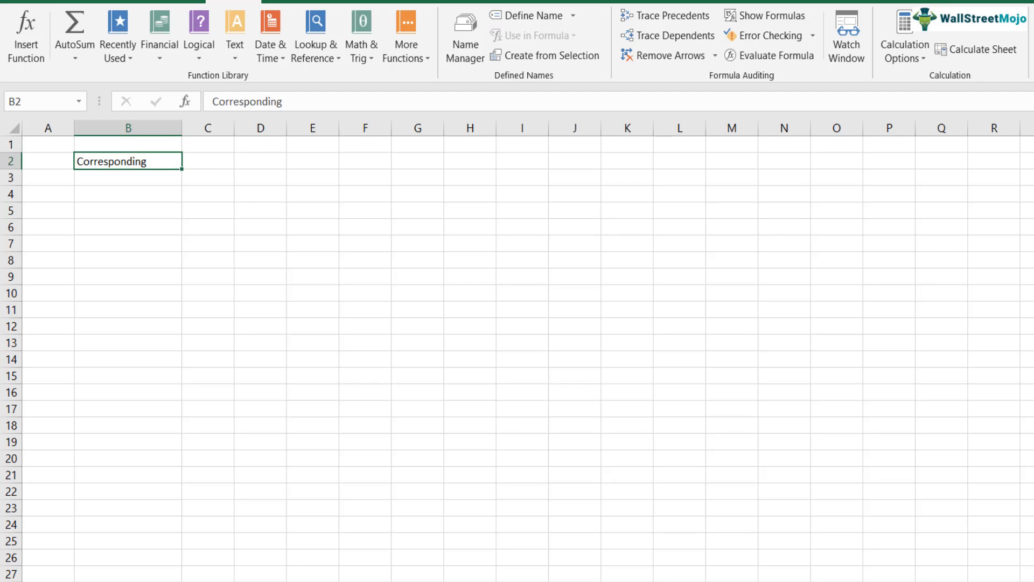
key(F2)
text(Item)
key(Return)
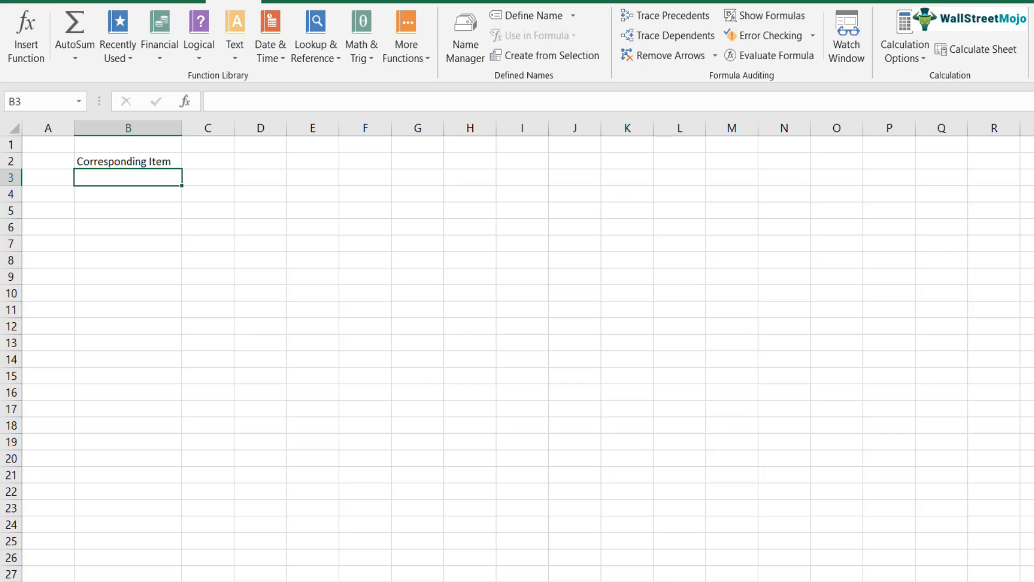
Step: Begin the second list entry in cell B3 with the text "Finding Last Sales"
text(Finding )
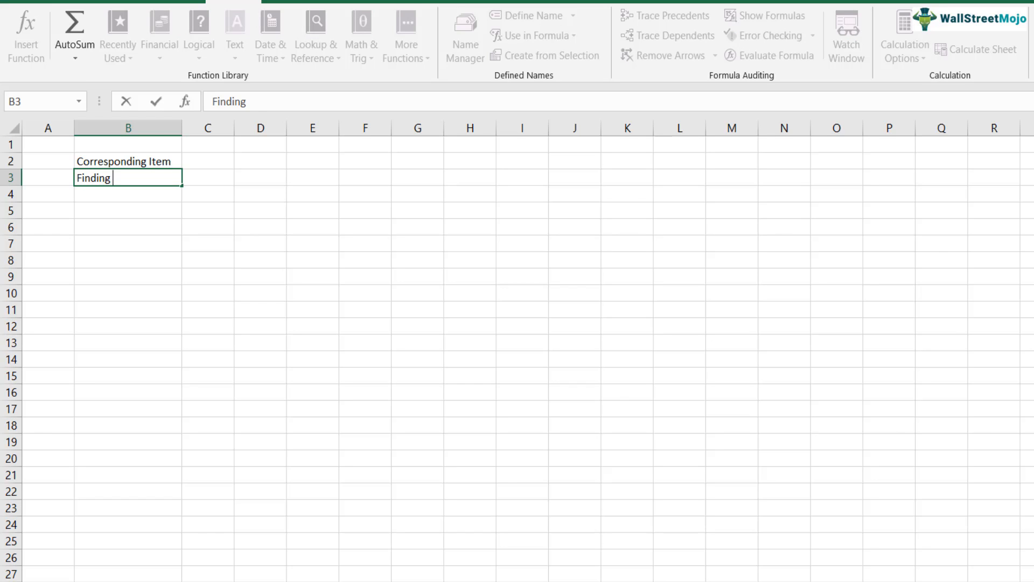
text(Sales)
key(Left)
key(Right)
key(F2)
key(ctrl+Left)
text(Last)
key(End)
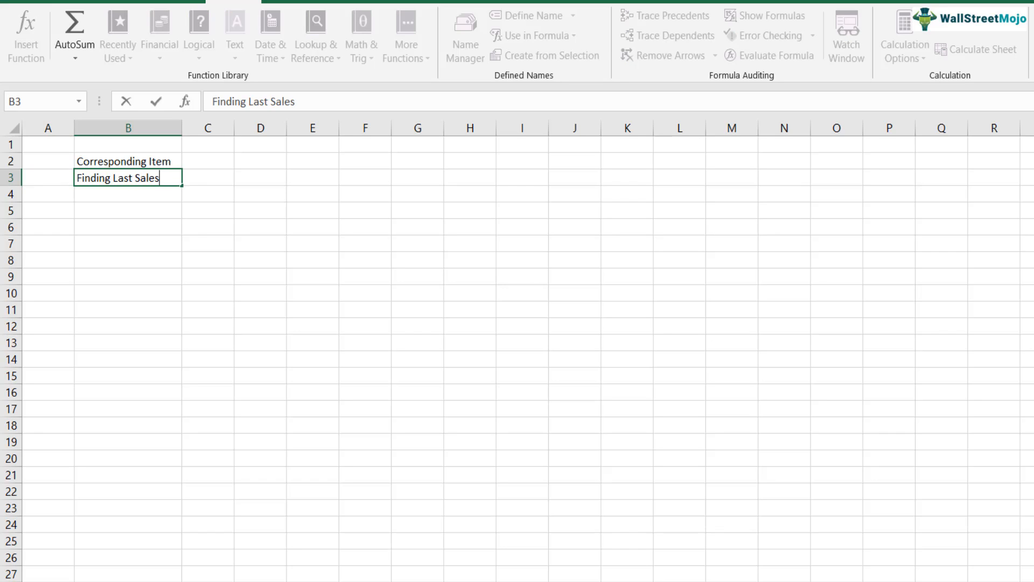
Step: Complete the B3 entry so that it reads "Finding Last Sales done in a year/qtr"
text(done in a year.Qtr)
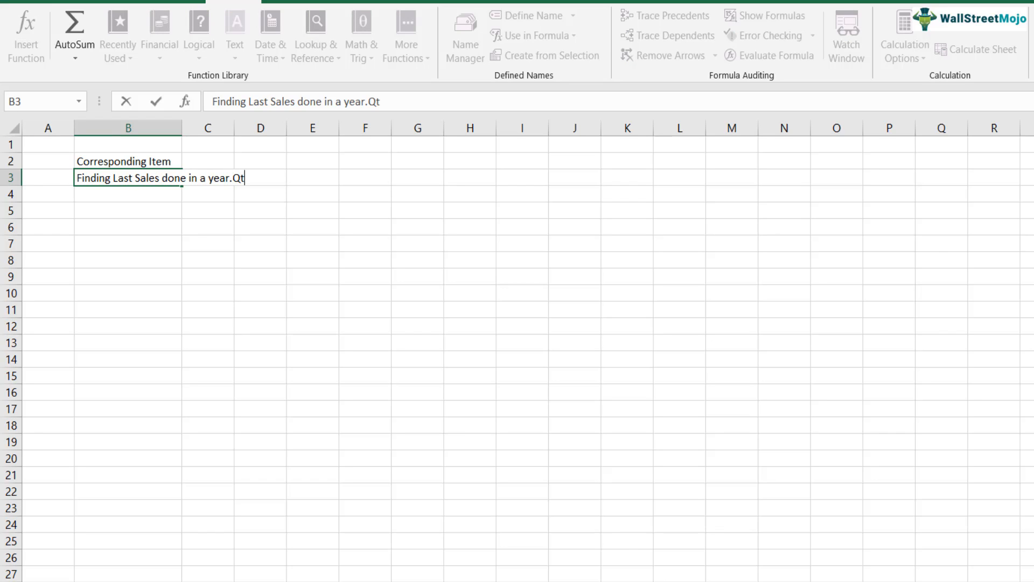
key(BackSpace)
key(BackSpace)
key(BackSpace)
key(BackSpace)
text(/qtr)
key(ctrl+Return)
key(Up)
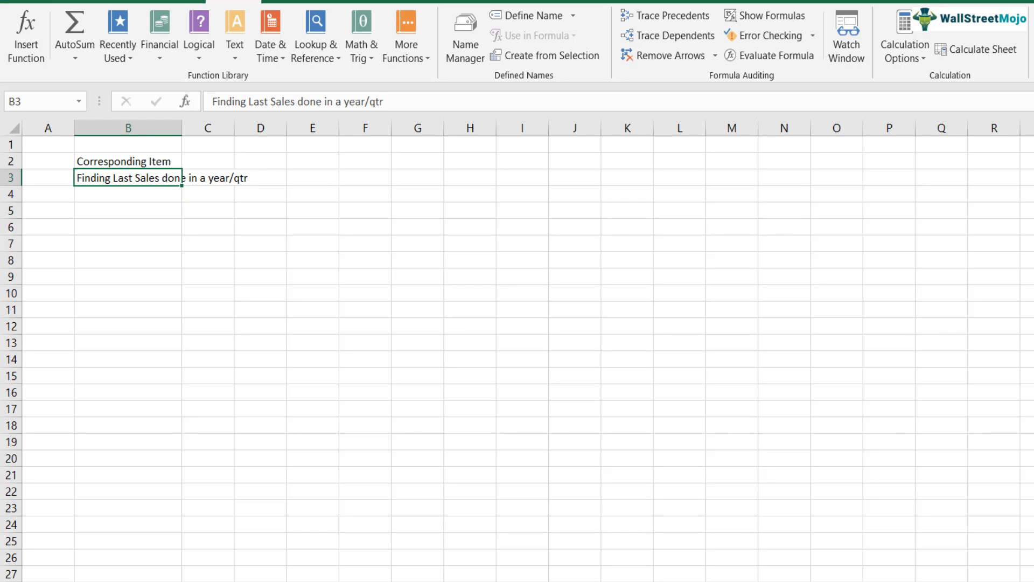